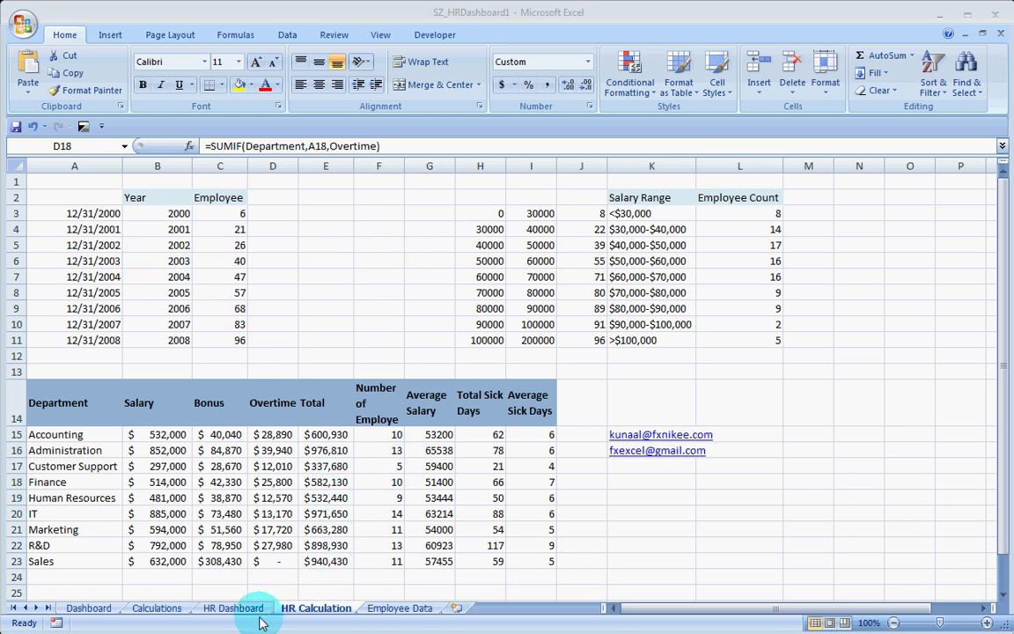
# Step: Review the finished charts on the Dashboard sheet, the HR Calculation tables and the Employee Data list
pyautogui.click(89, 607)
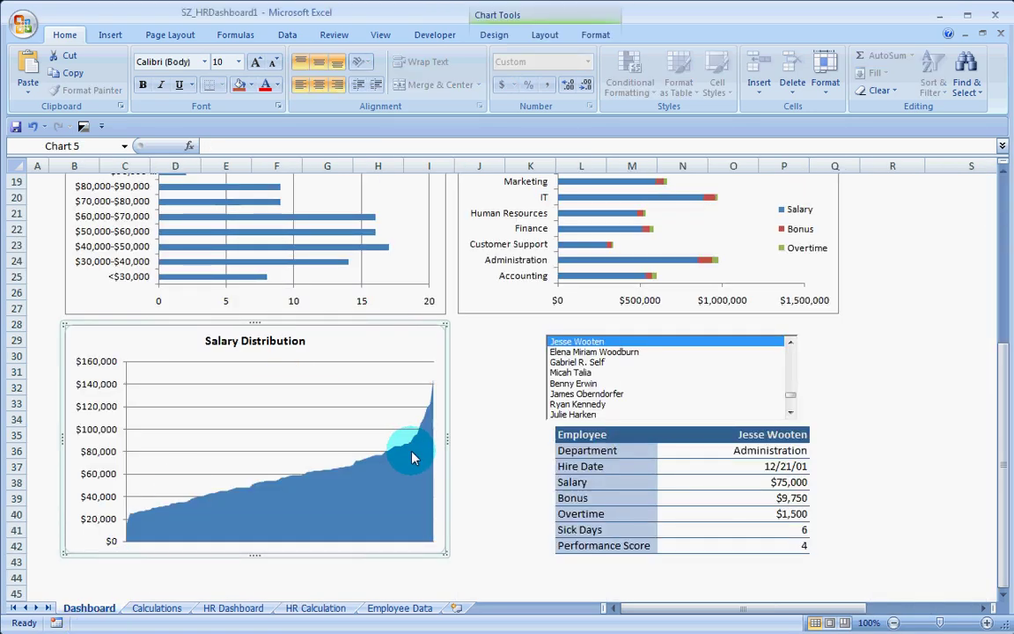
pyautogui.scroll(6, 414, 456)
pyautogui.scroll(-6, 419, 451)
pyautogui.scroll(6, 380, 446)
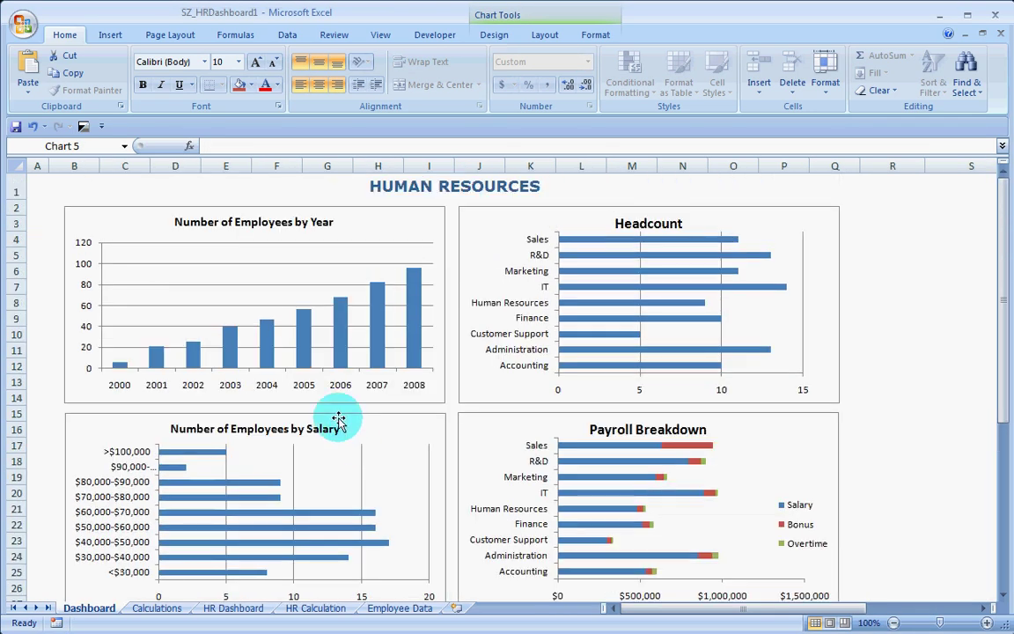
pyautogui.click(319, 611)
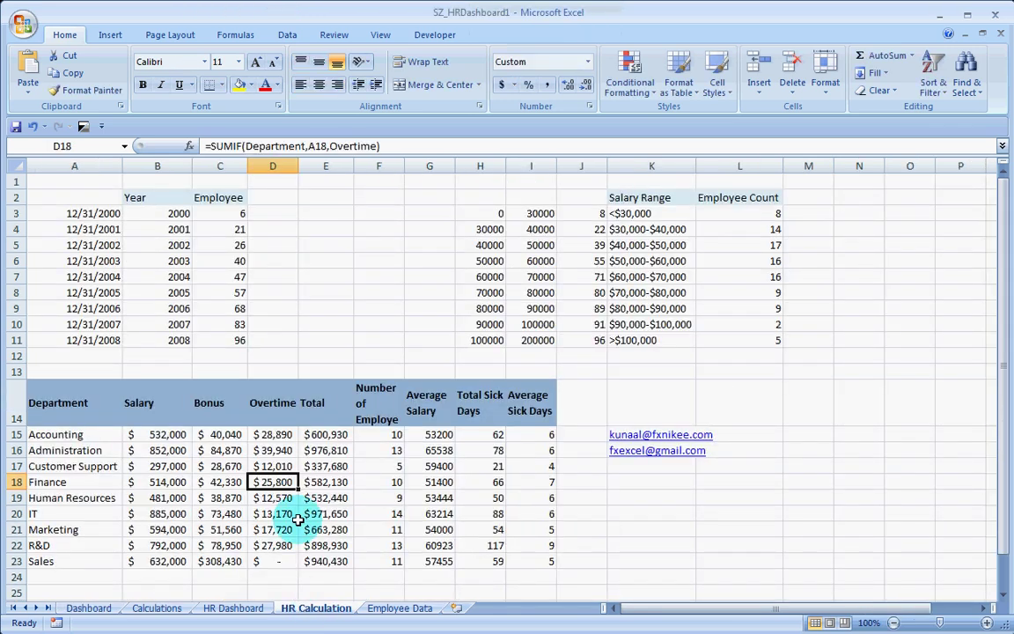
pyautogui.click(421, 611)
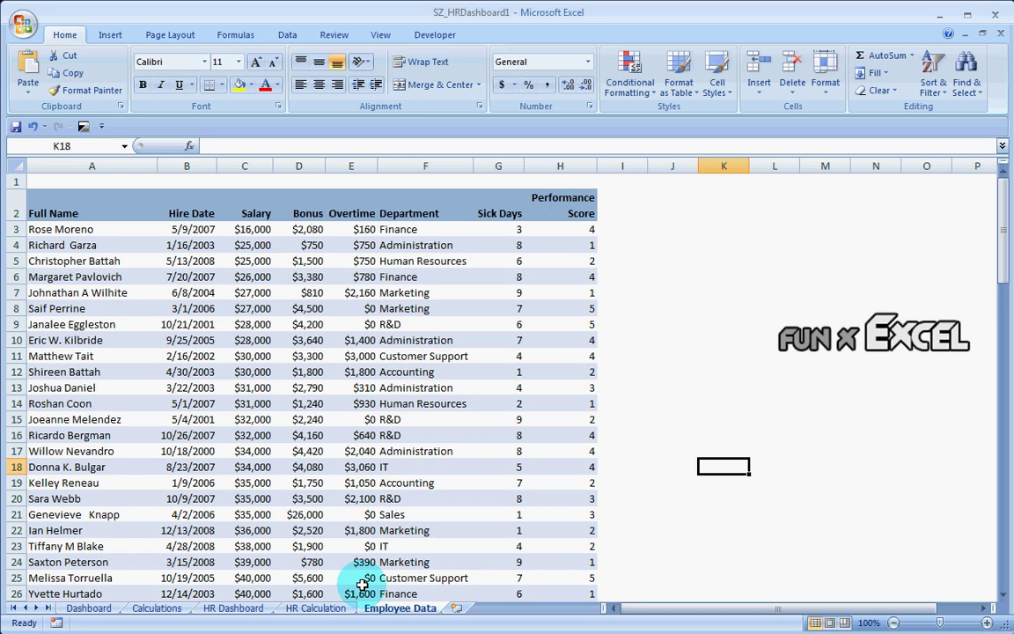
# Step: On the HR Calculation sheet, insert a 2-D clustered column chart from the Employee column C2:C11 and remove its legend
pyautogui.click(319, 609)
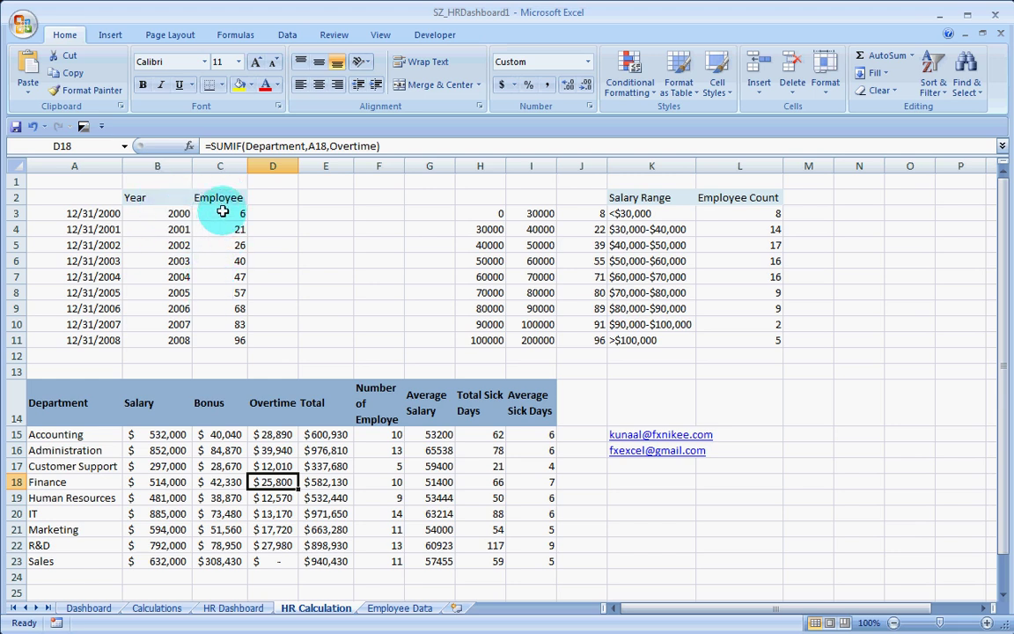
pyautogui.moveTo(226, 195); pyautogui.dragTo(218, 339)
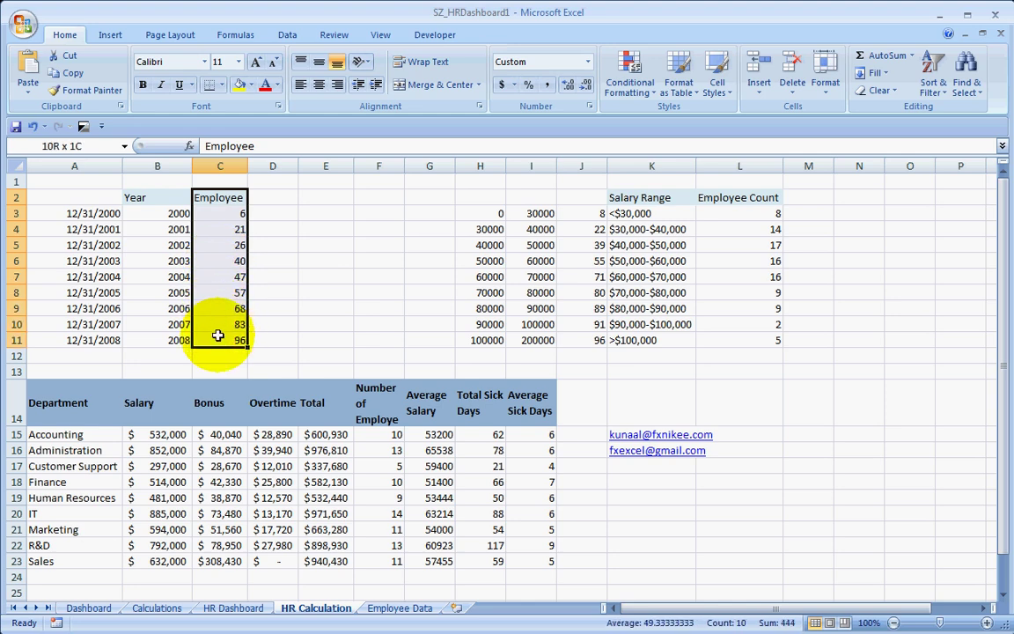
pyautogui.click(121, 34)
pyautogui.click(260, 88)
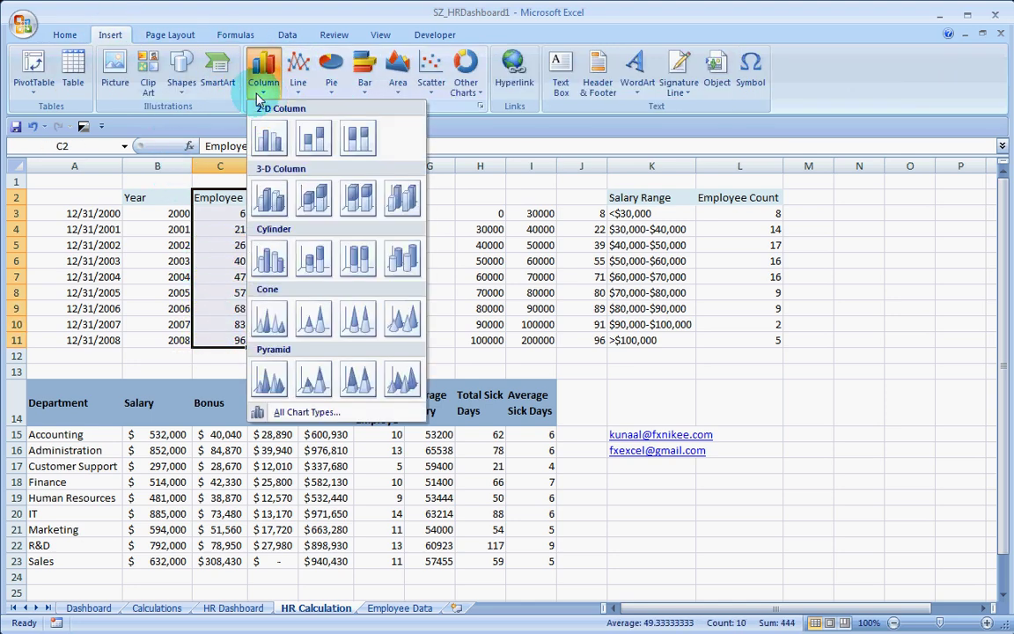
pyautogui.click(271, 137)
pyautogui.moveTo(694, 301); pyautogui.dragTo(690, 246)
pyautogui.click(678, 361)
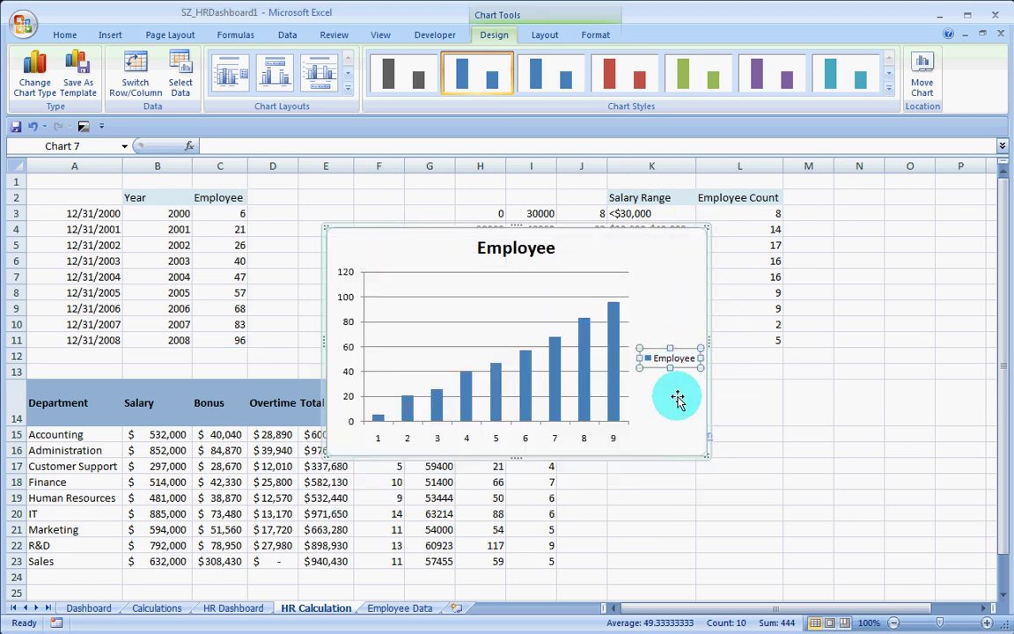
pyautogui.press('Delete')
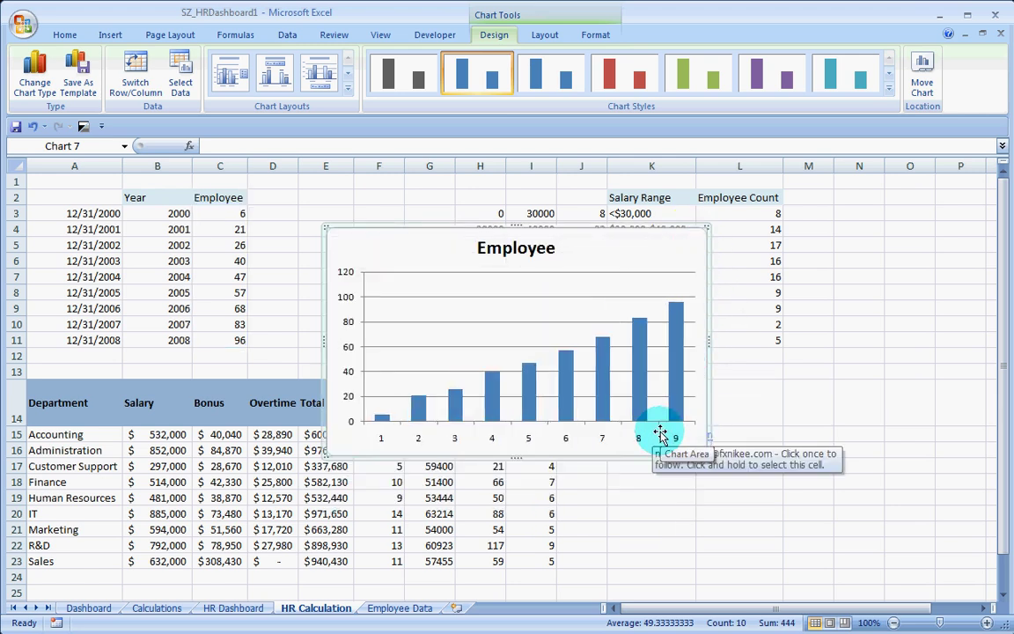
# Step: Set the Employee chart's horizontal axis labels to the Year column range B2:B11
pyautogui.rightClick(585, 435)
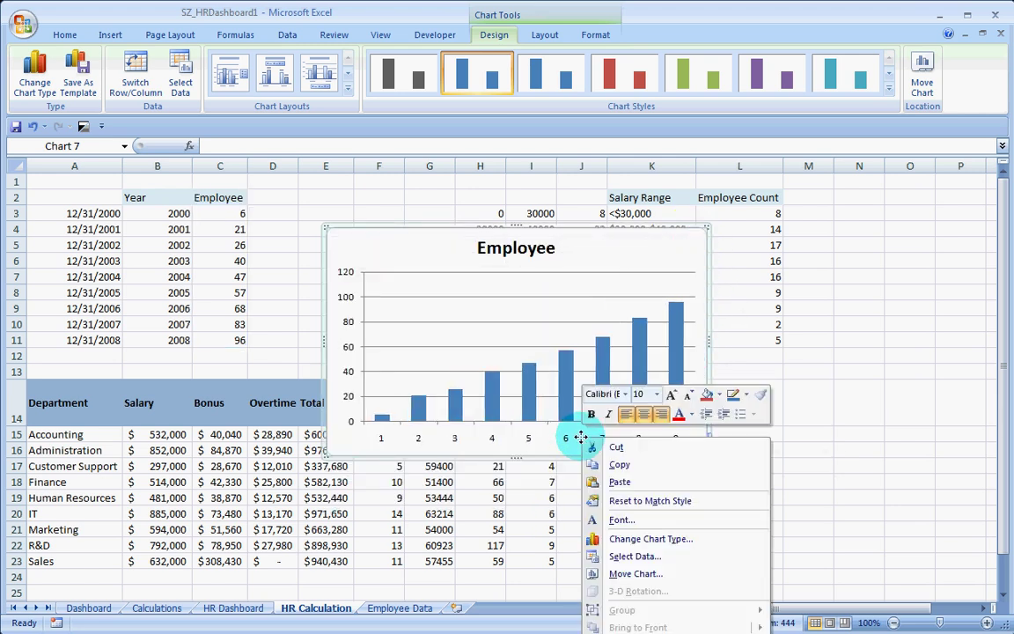
pyautogui.click(691, 559)
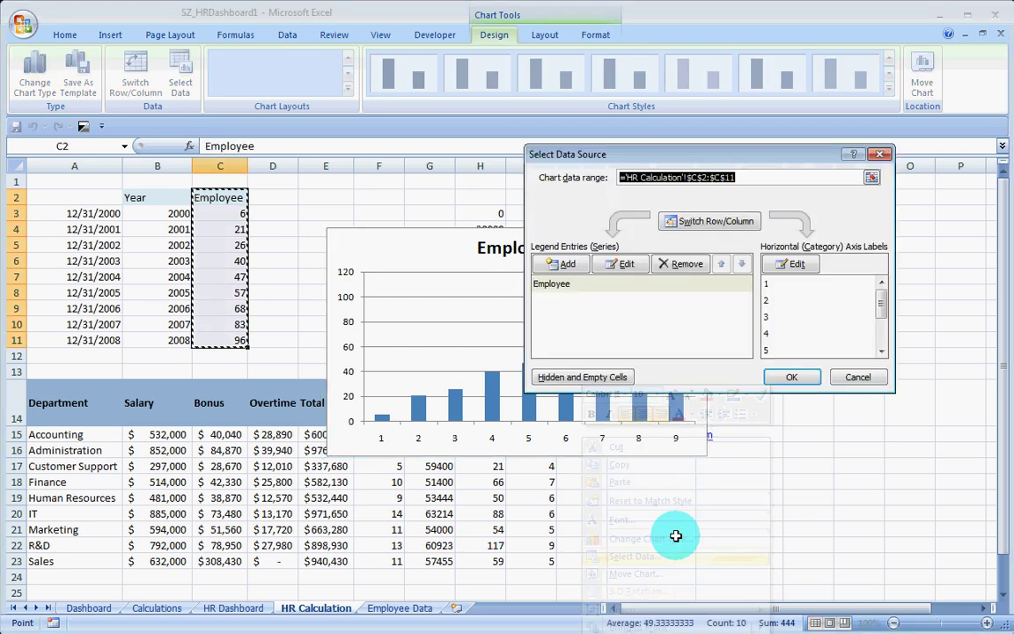
pyautogui.click(745, 264)
pyautogui.moveTo(151, 195); pyautogui.dragTo(176, 341)
pyautogui.click(728, 298)
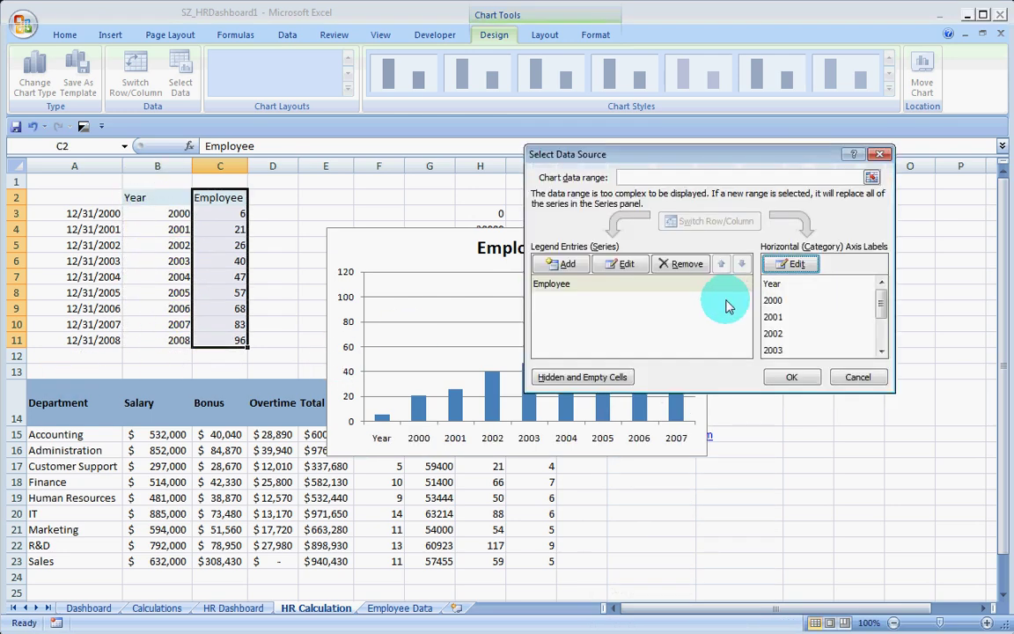
pyautogui.click(790, 377)
# Step: Move the Employee column chart to the HR Dashboard sheet and place its upper-left corner near cell B2
pyautogui.moveTo(694, 233); pyautogui.dragTo(740, 229)
pyautogui.click(923, 88)
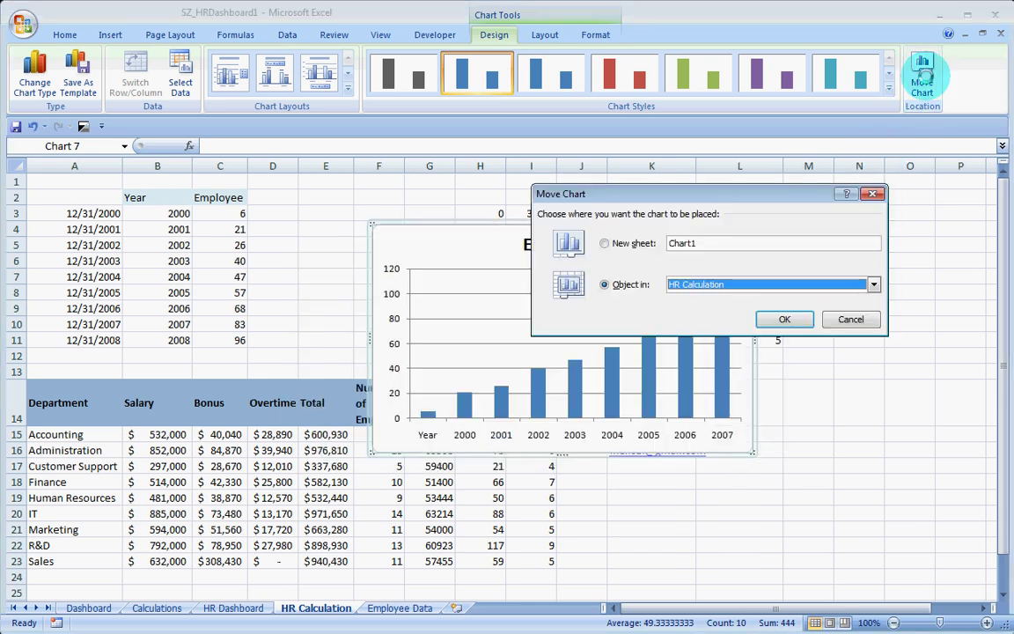
pyautogui.click(753, 292)
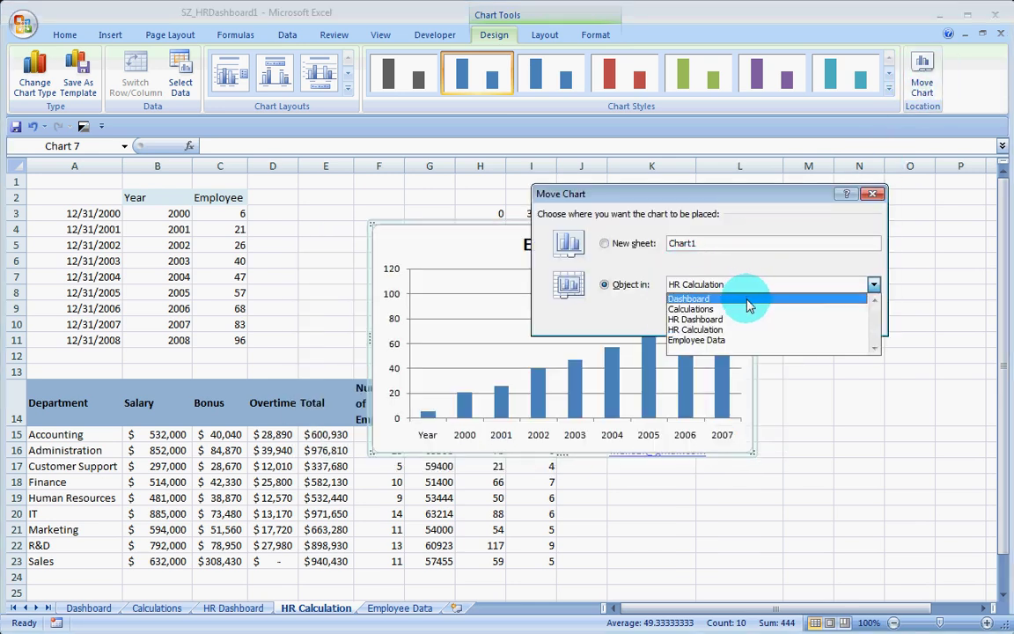
pyautogui.click(747, 317)
pyautogui.click(783, 320)
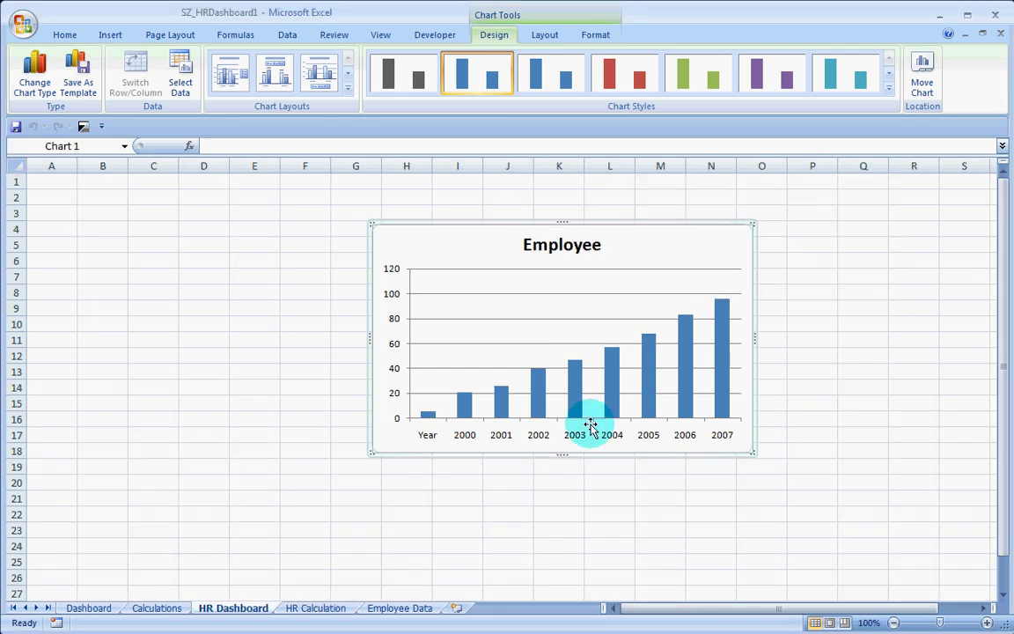
pyautogui.moveTo(725, 252); pyautogui.dragTo(438, 203)
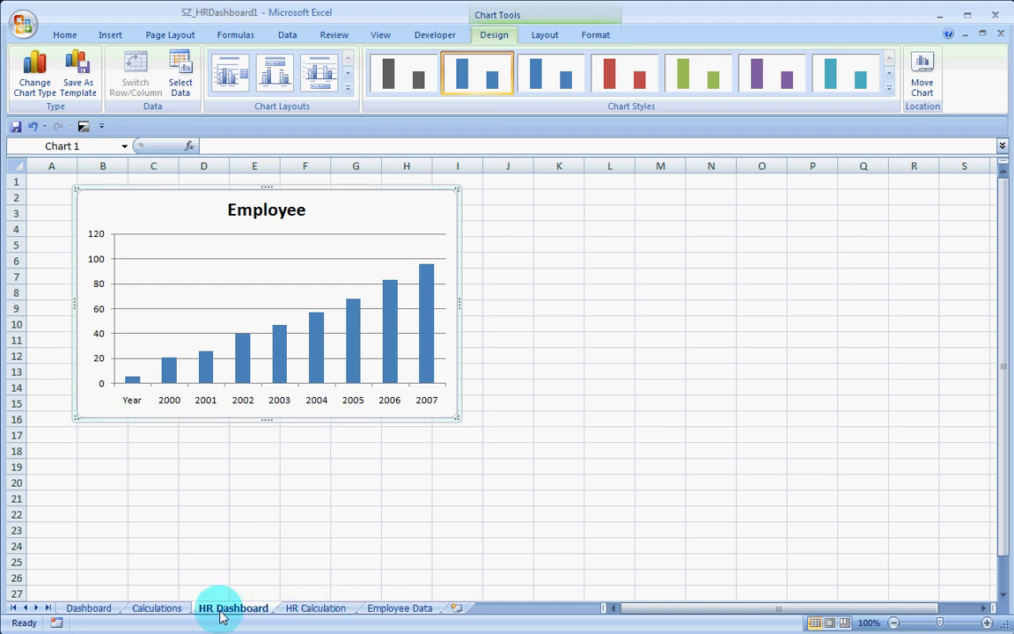
# Step: On HR Calculation, insert a 2-D clustered bar chart of Number of Employees by Department from A14:A23 and F14:F23, without a legend
pyautogui.click(88, 607)
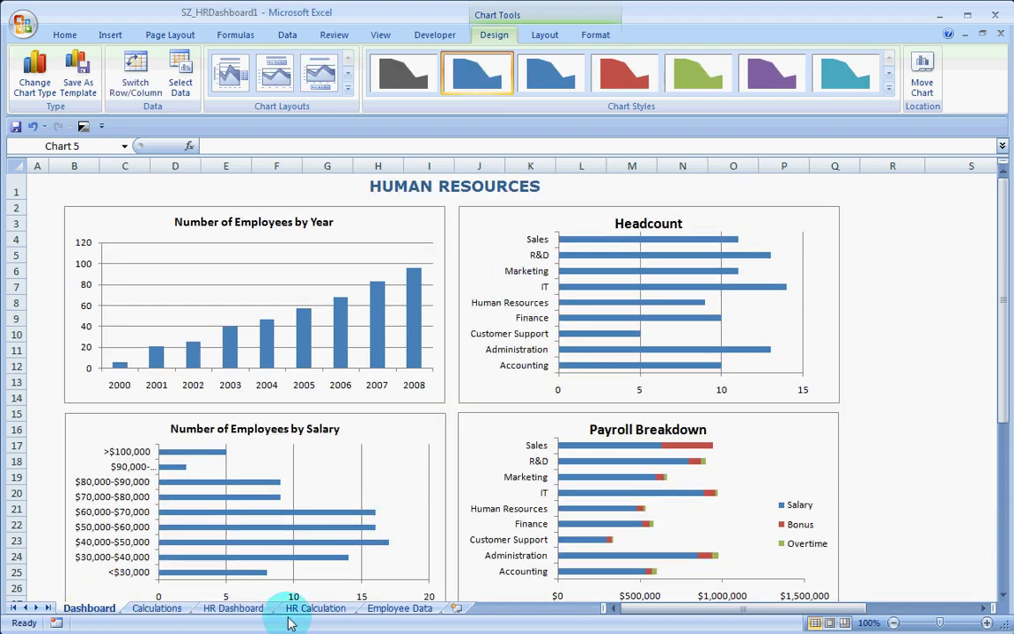
pyautogui.click(314, 609)
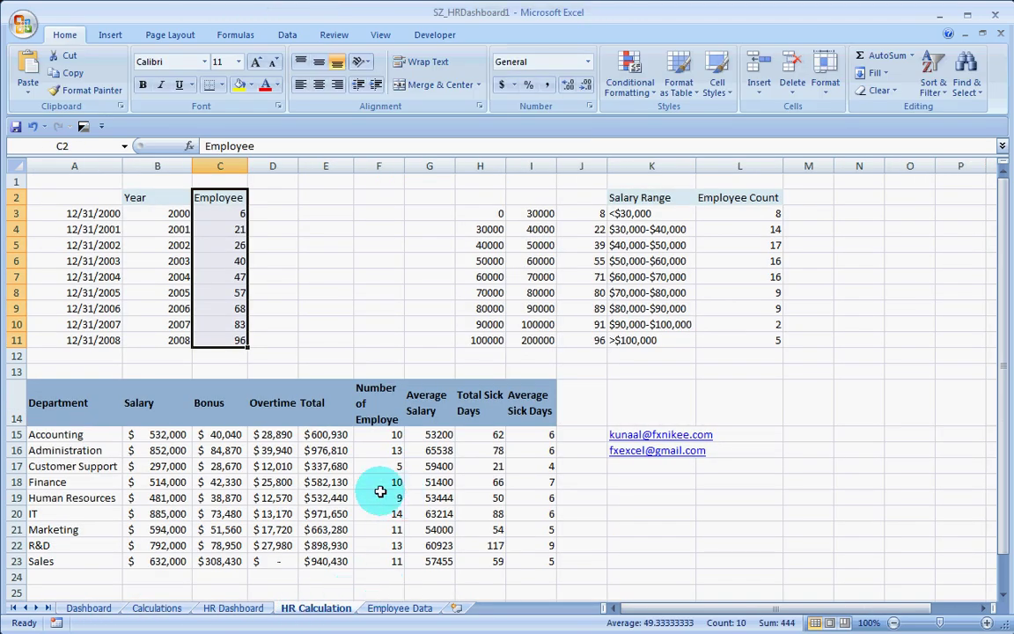
pyautogui.moveTo(81, 403); pyautogui.dragTo(35, 559)
pyautogui.moveTo(385, 389); pyautogui.dragTo(376, 559)
pyautogui.moveTo(86, 388); pyautogui.dragTo(63, 561)
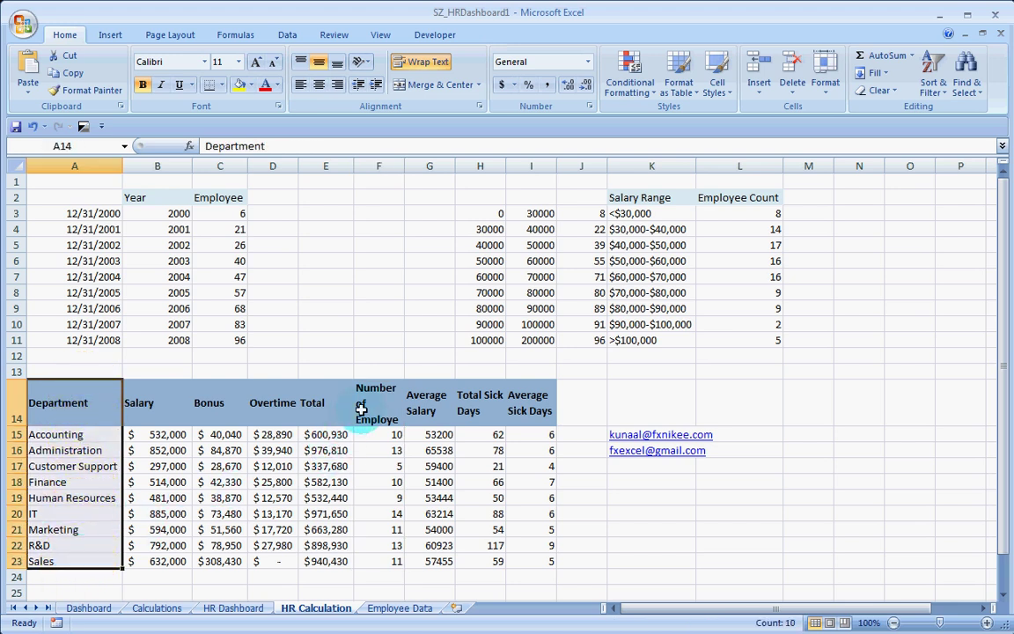
pyautogui.moveTo(377, 402); pyautogui.dragTo(387, 550)
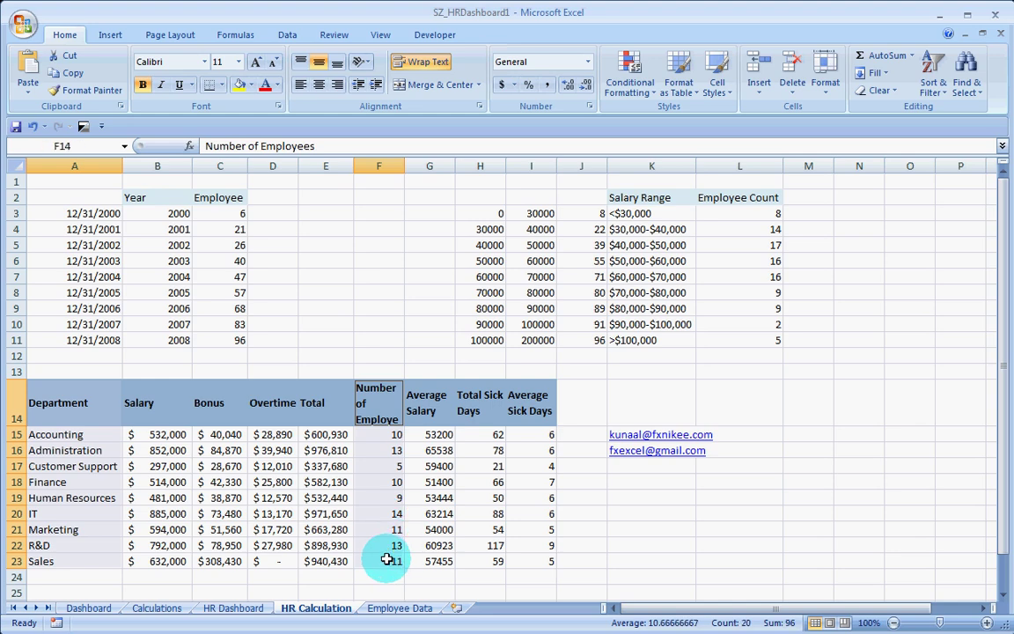
pyautogui.click(110, 34)
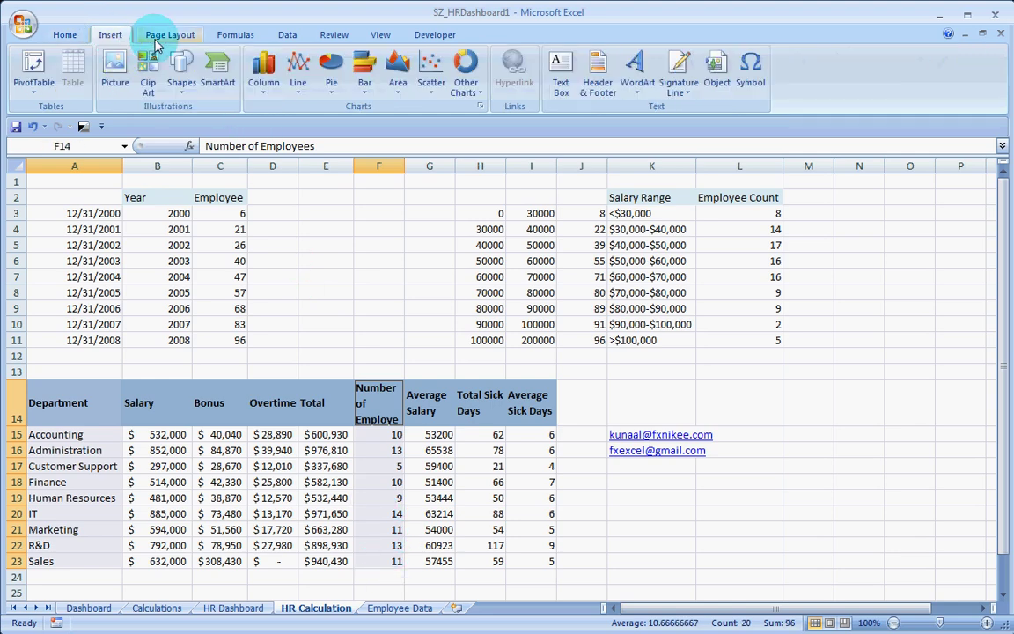
pyautogui.click(365, 78)
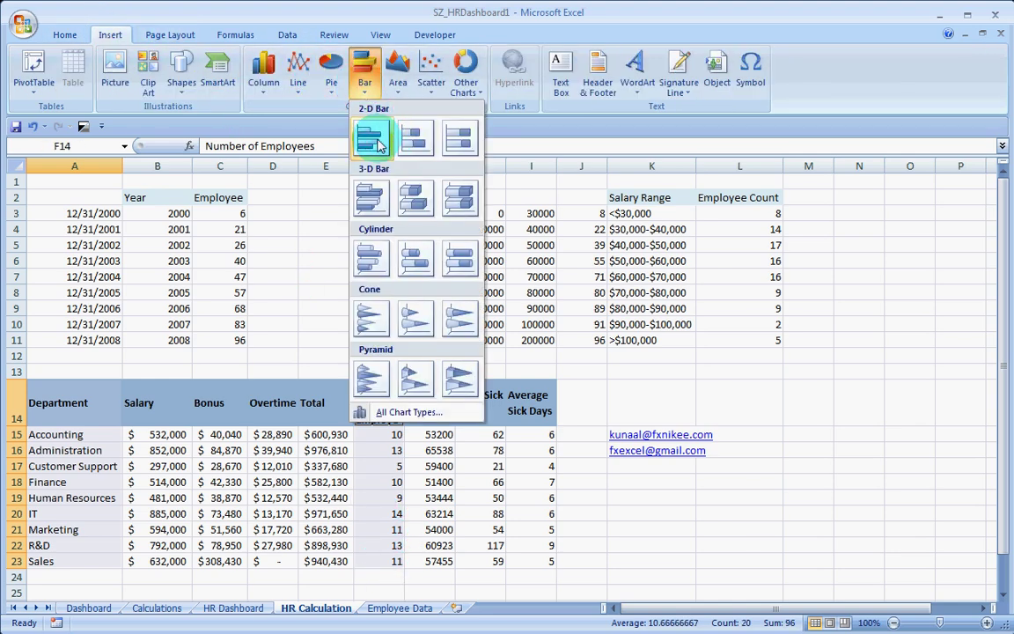
pyautogui.click(373, 139)
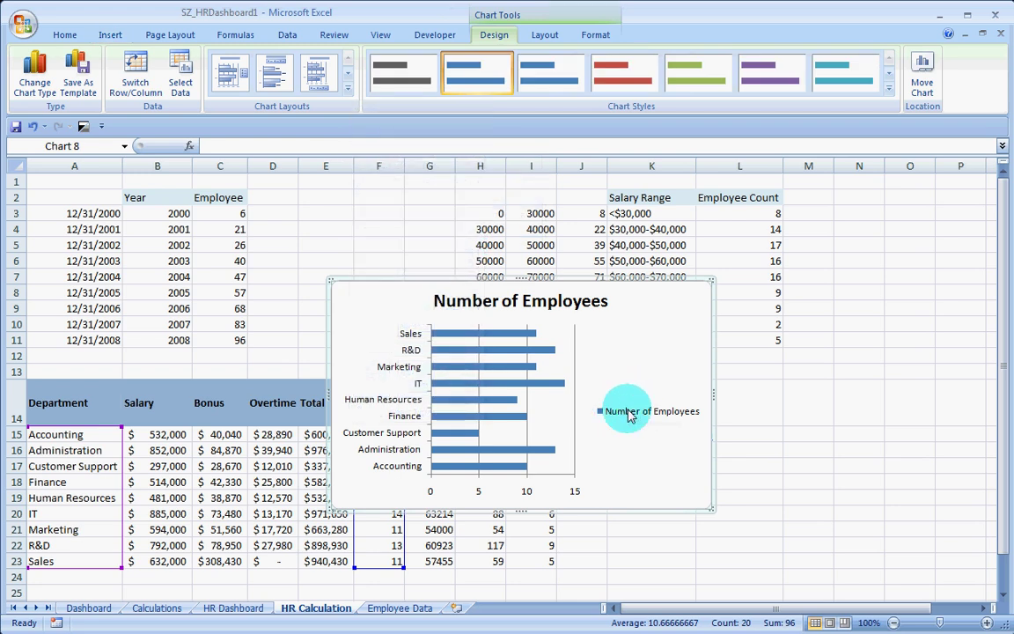
pyautogui.click(630, 417)
pyautogui.press('Delete')
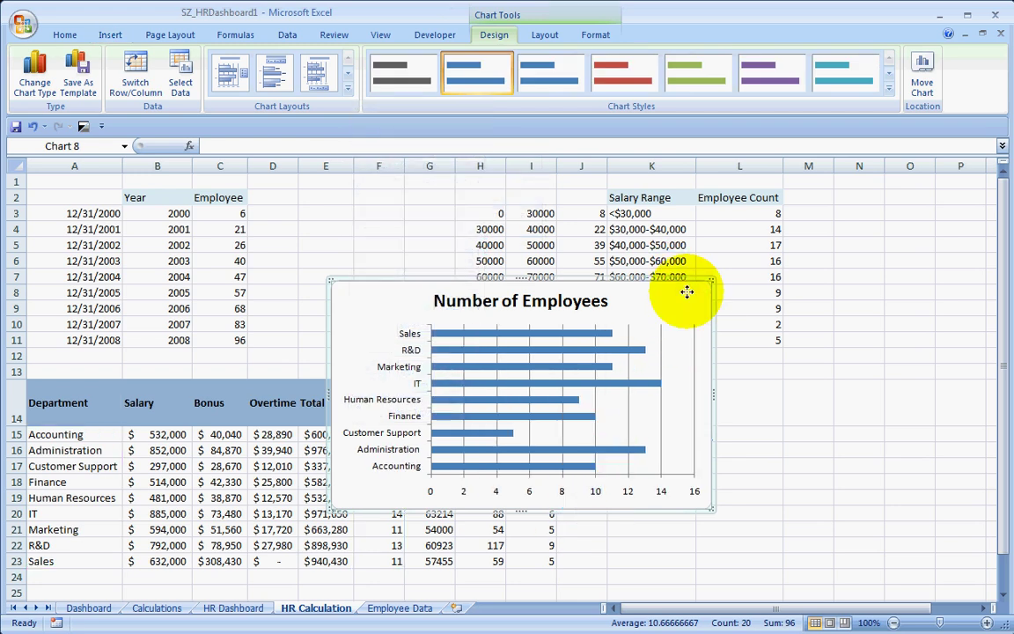
# Step: Move the Number of Employees bar chart to the HR Dashboard sheet and place it right beside the Employee chart
pyautogui.click(922, 78)
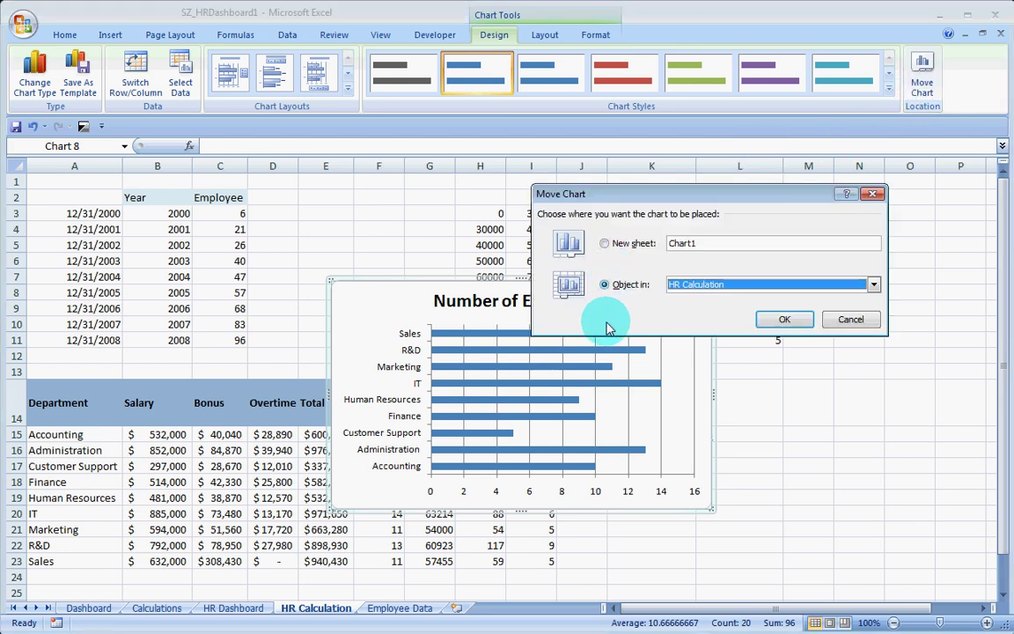
pyautogui.click(736, 284)
pyautogui.click(730, 317)
pyautogui.click(765, 319)
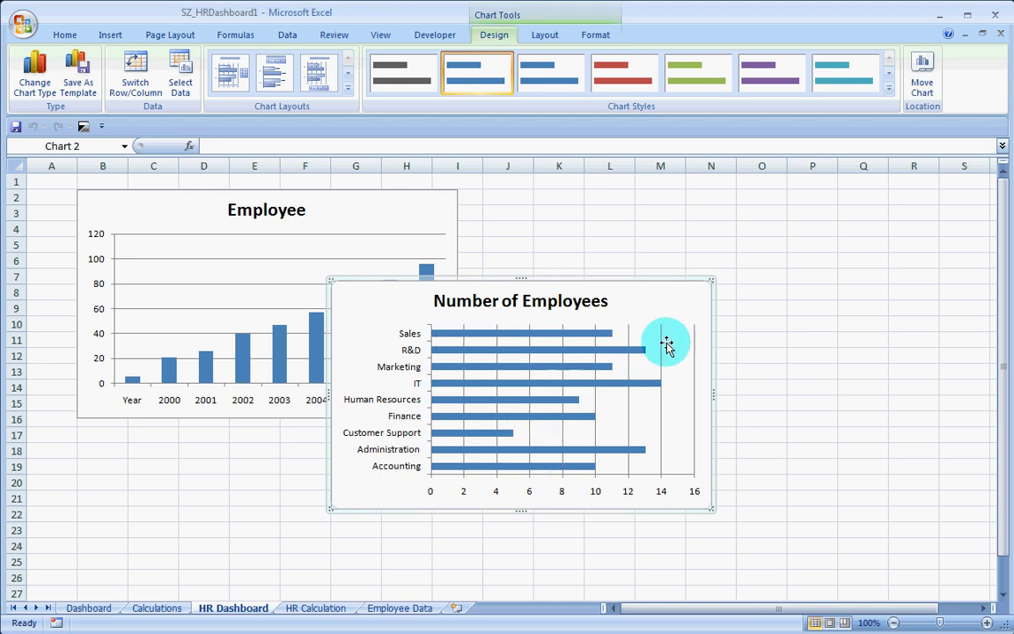
pyautogui.moveTo(706, 297); pyautogui.dragTo(829, 213)
# Step: On HR Calculation, insert a 2-D stacked bar chart of Salary, Bonus and Overtime by Department from A14:D23 and remove its legend
pyautogui.click(340, 610)
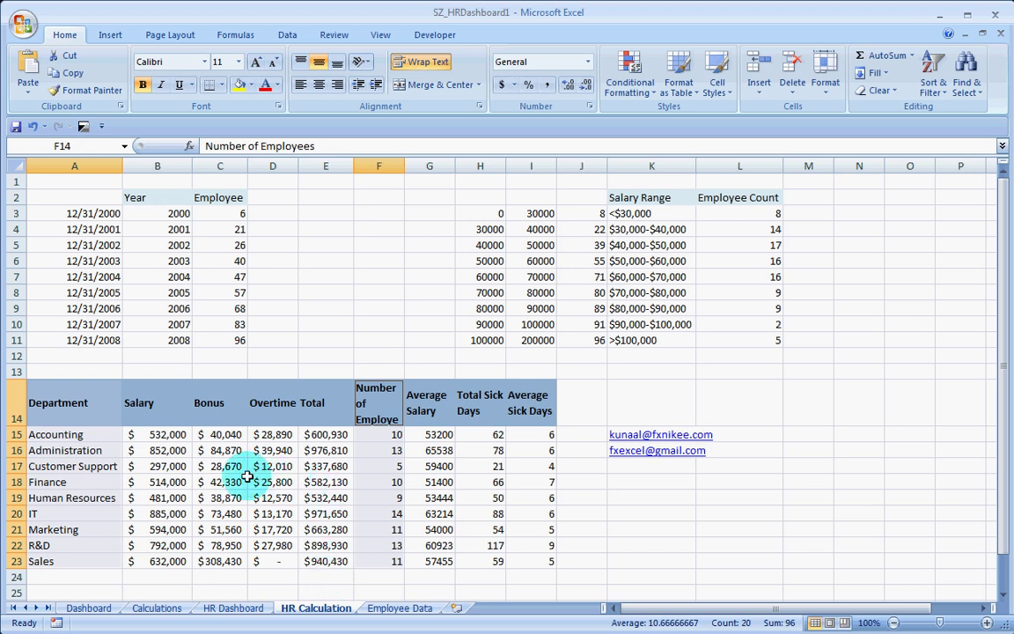
pyautogui.click(205, 477)
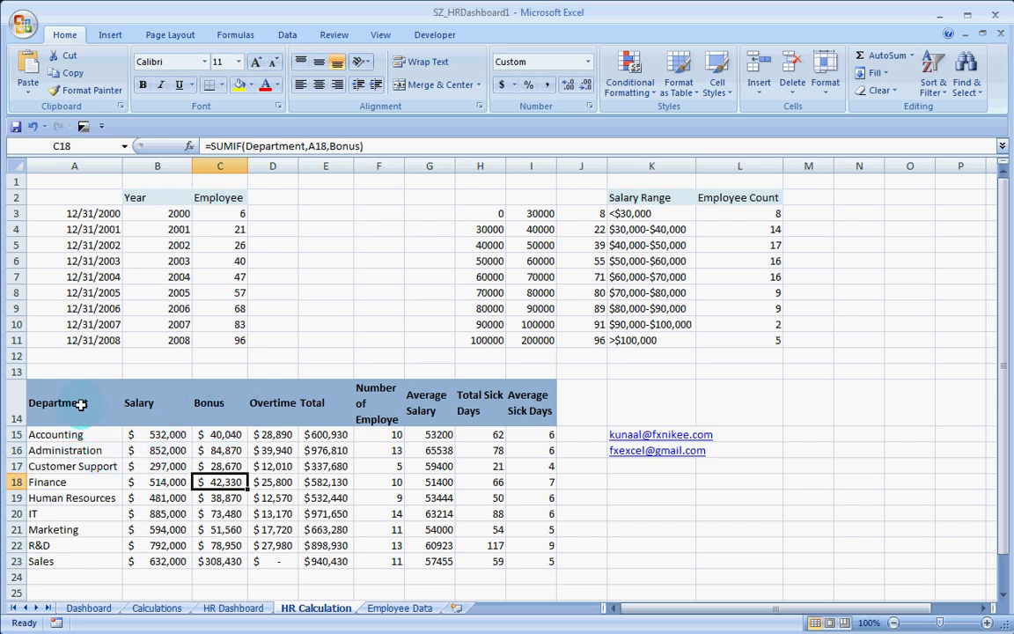
pyautogui.moveTo(80, 404); pyautogui.dragTo(268, 528)
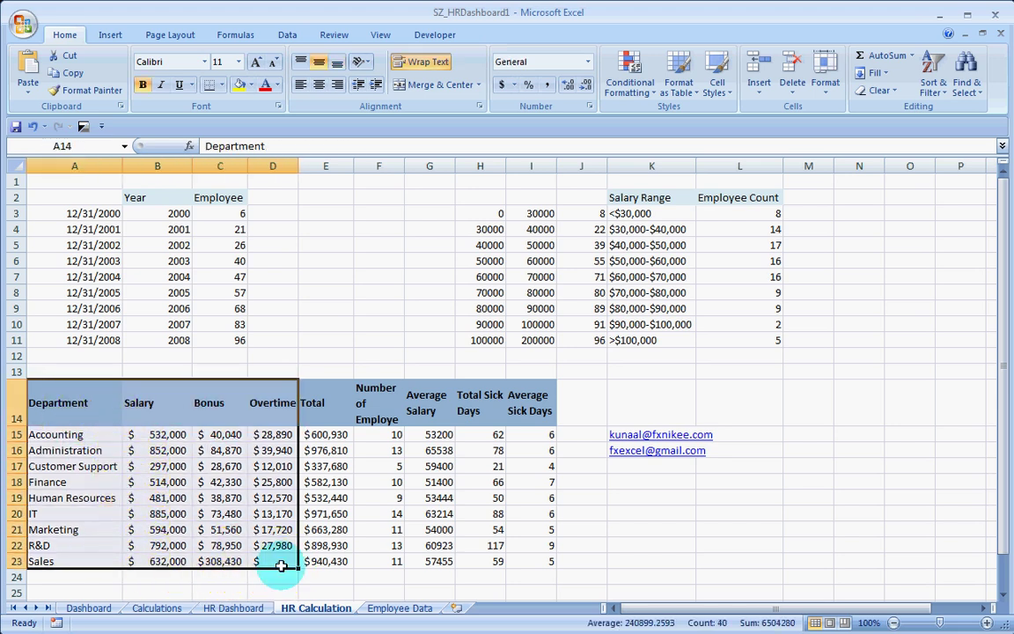
pyautogui.click(101, 35)
pyautogui.click(364, 78)
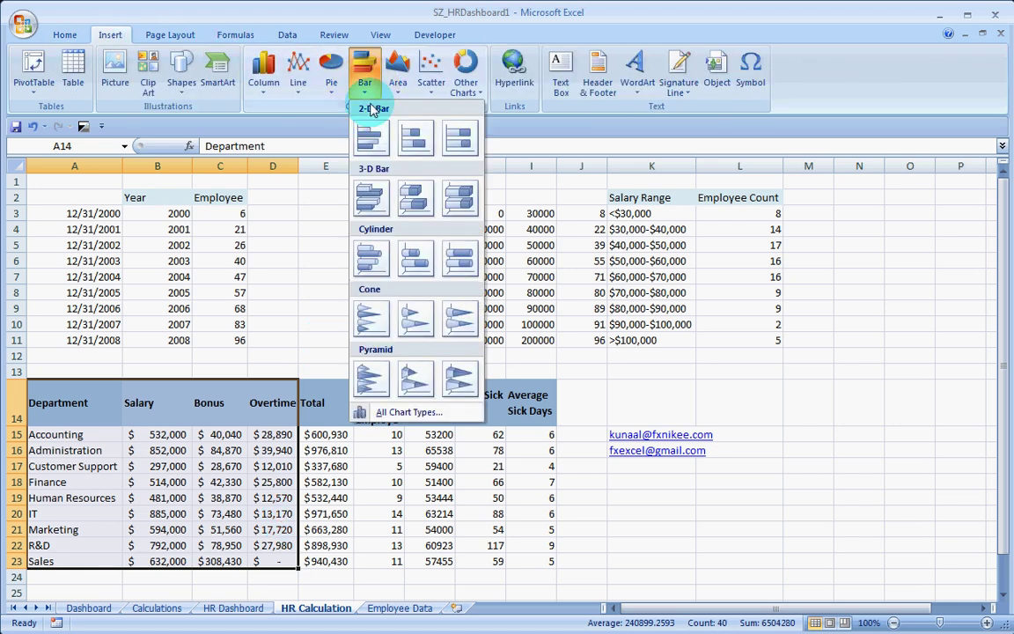
pyautogui.click(423, 153)
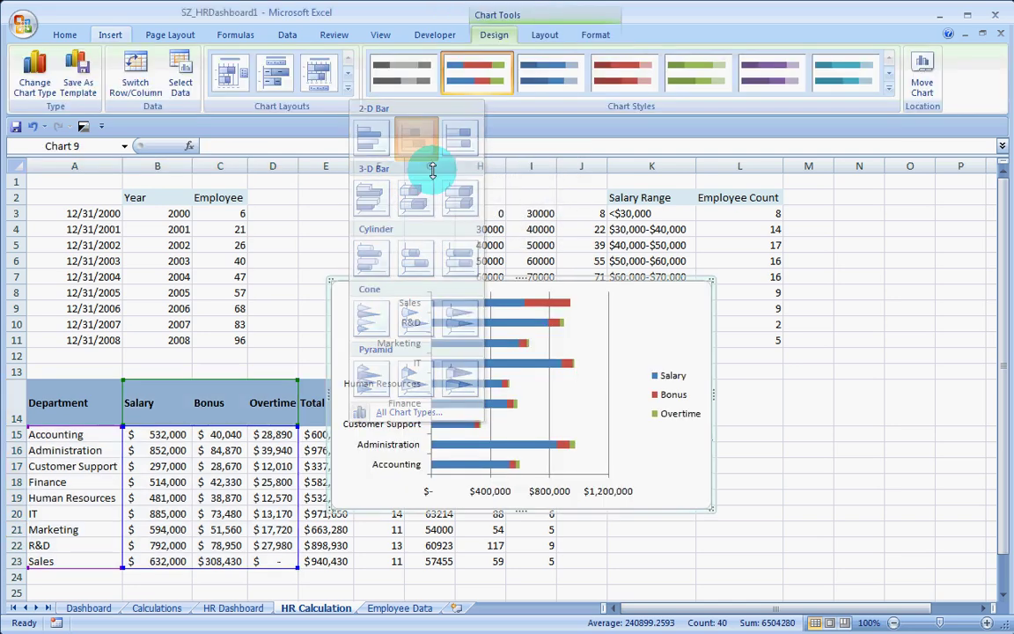
pyautogui.click(686, 413)
pyautogui.press('Delete')
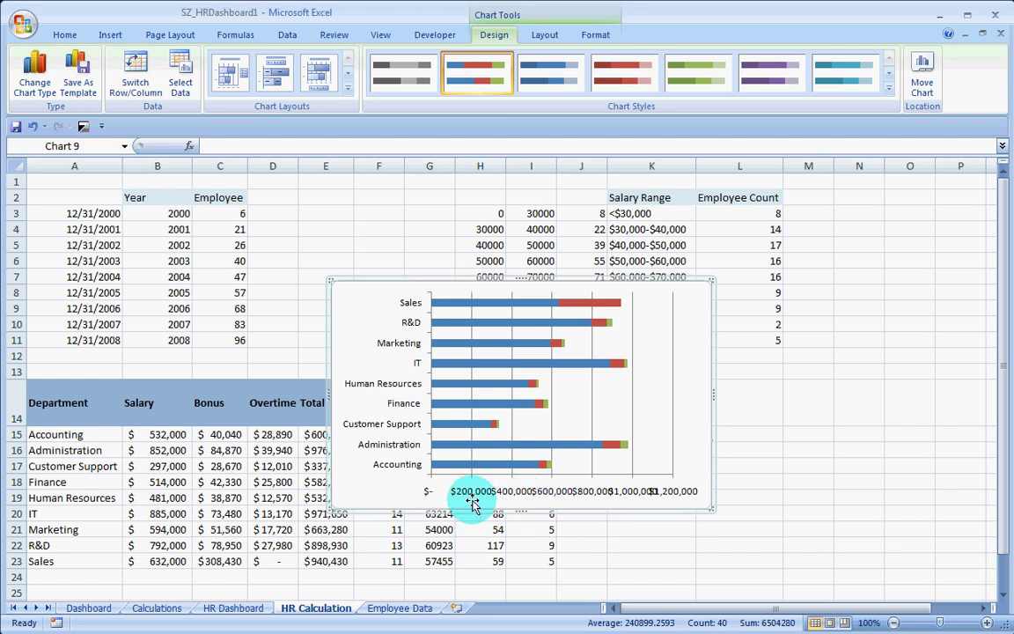
# Step: Reduce the font size of the stacked bar chart's horizontal dollar axis labels to 7
pyautogui.rightClick(593, 495)
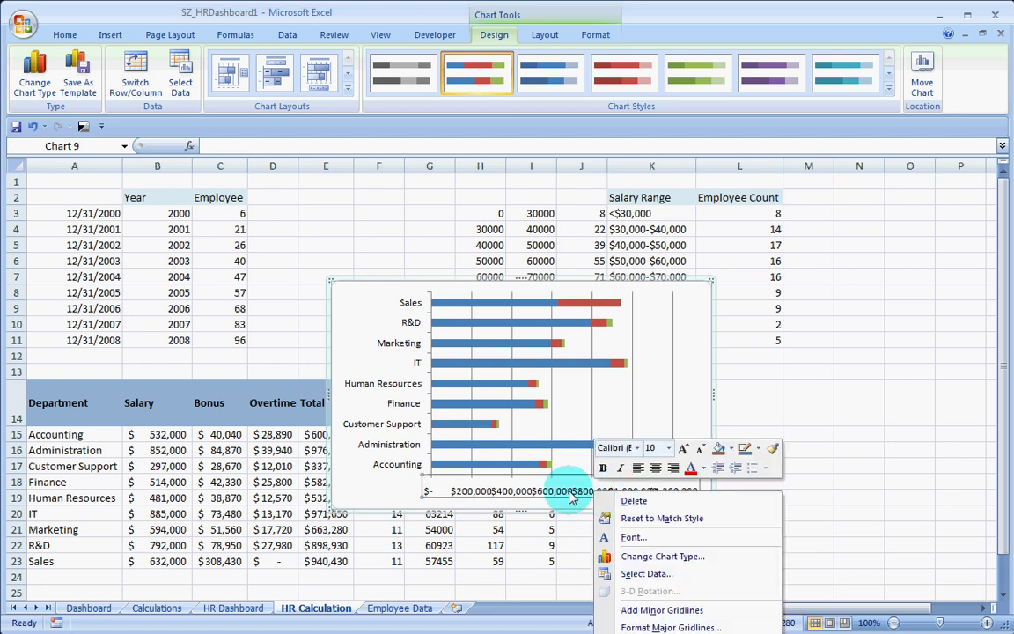
pyautogui.press('Escape')
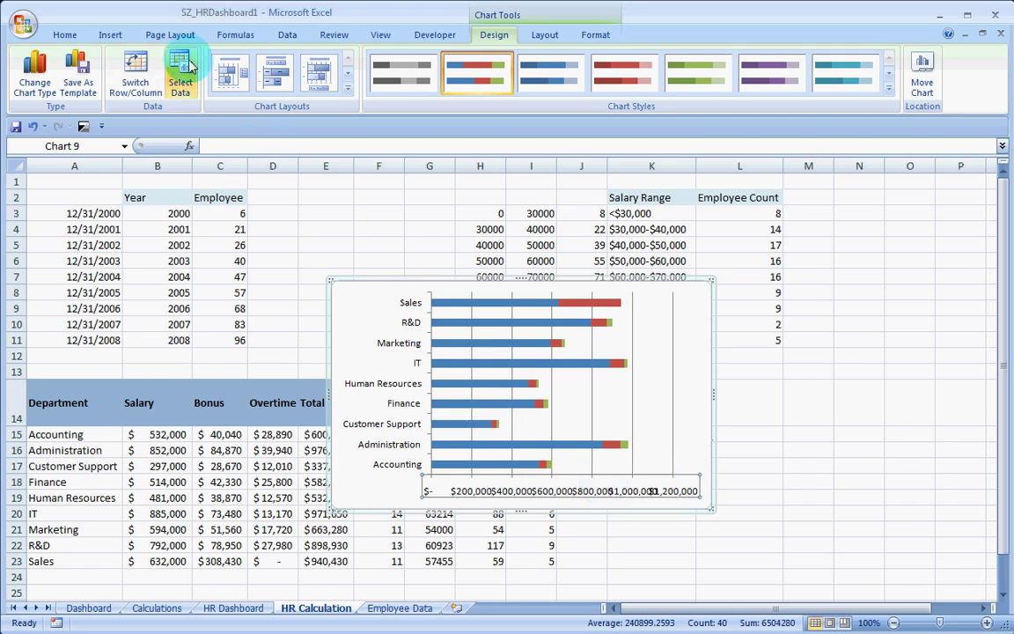
pyautogui.click(110, 35)
pyautogui.click(64, 34)
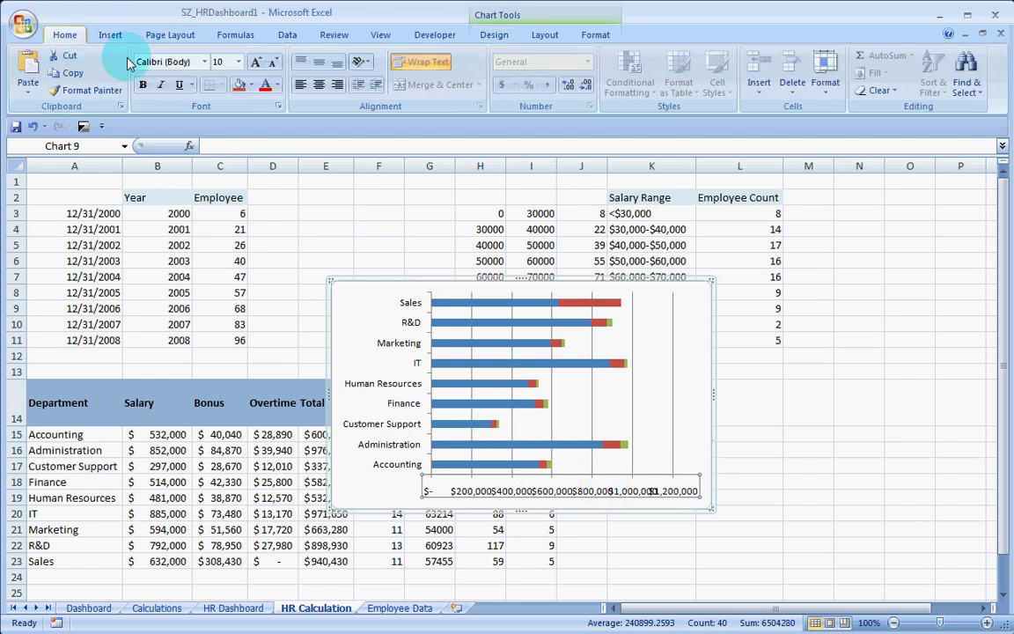
pyautogui.click(272, 63)
pyautogui.click(273, 64)
pyautogui.click(273, 63)
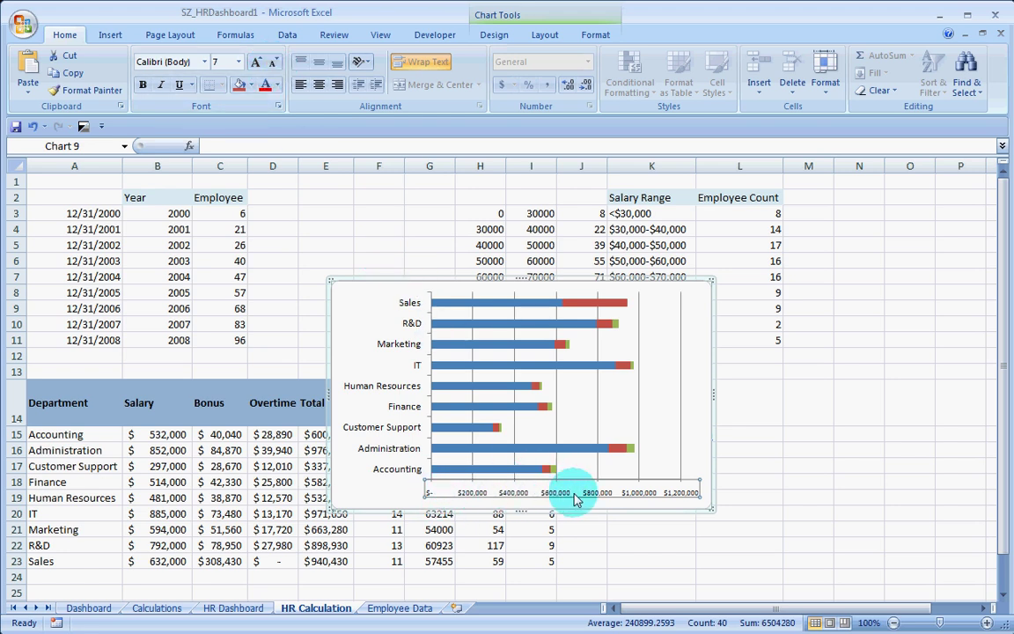
# Step: Replace the Sales department's Overtime formula in D23 with 0
pyautogui.click(285, 563)
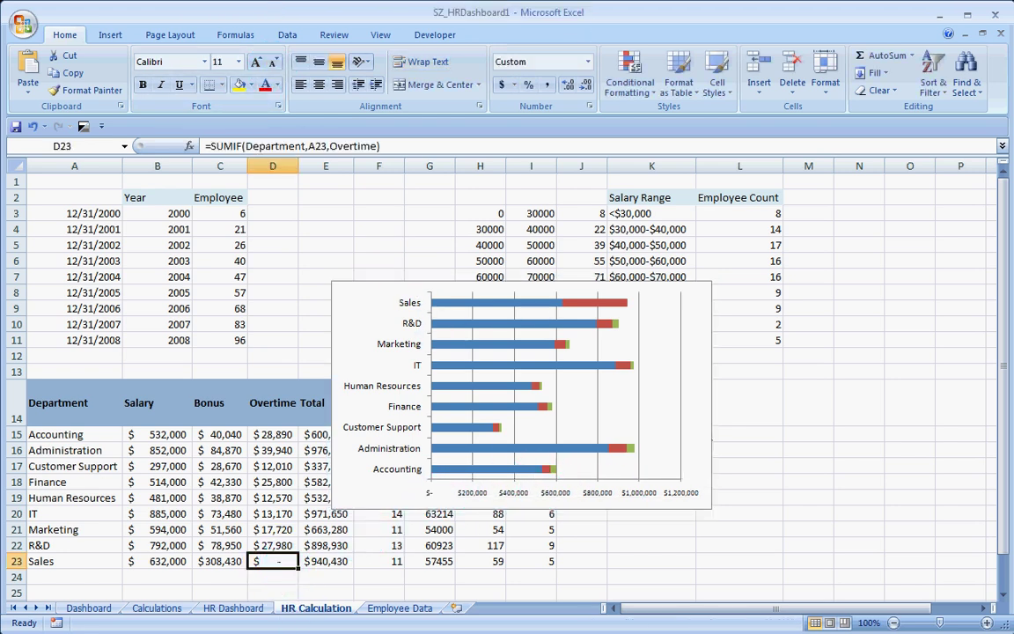
pyautogui.press('Return')
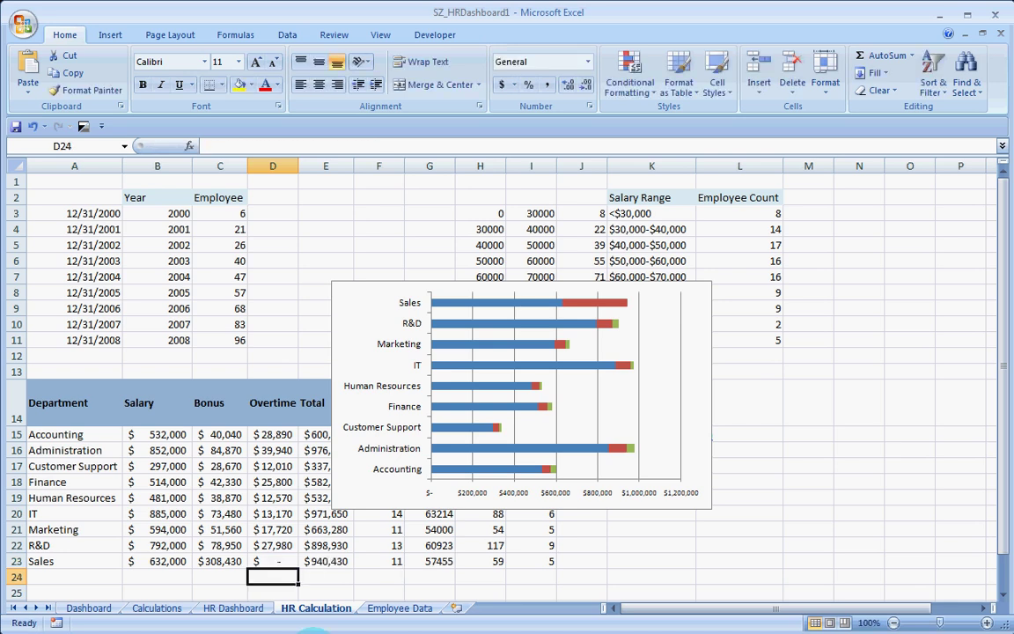
pyautogui.click(273, 565)
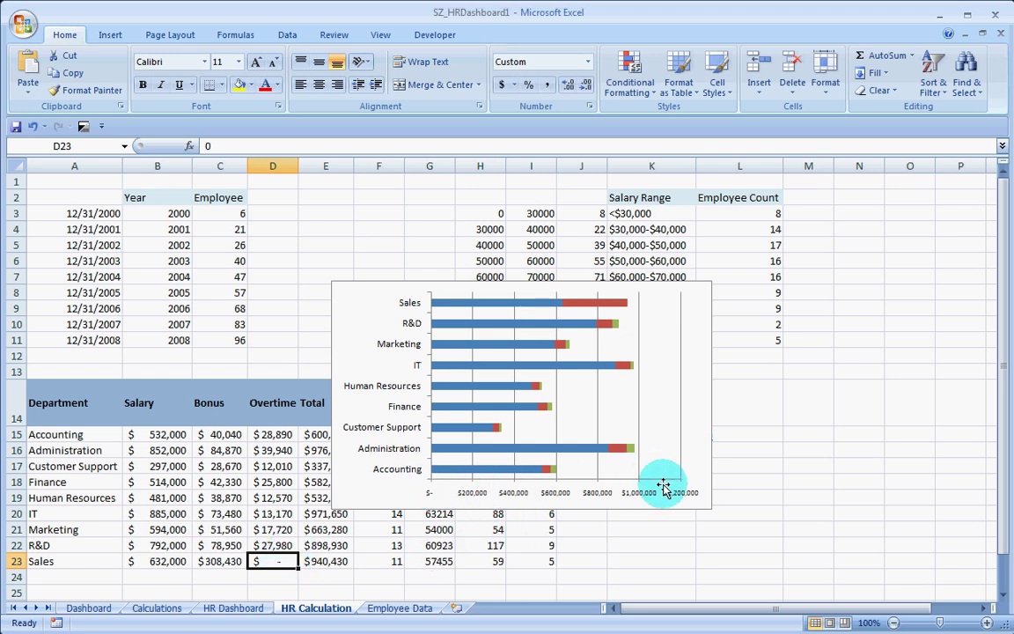
# Step: Move the stacked Salary, Bonus and Overtime bar chart as an object to the HR Dashboard sheet
pyautogui.click(572, 497)
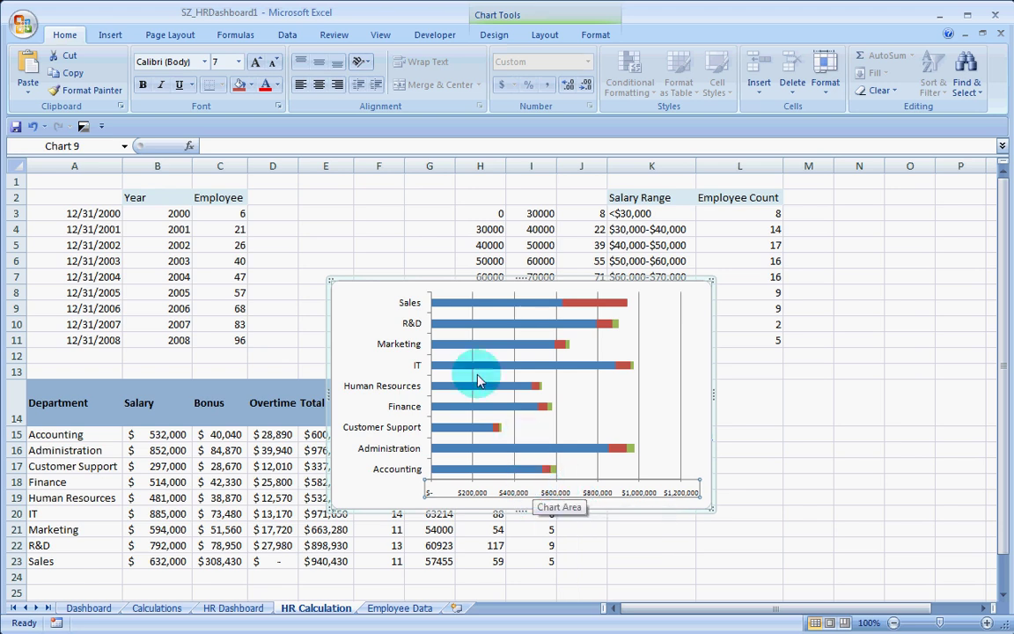
pyautogui.click(691, 287)
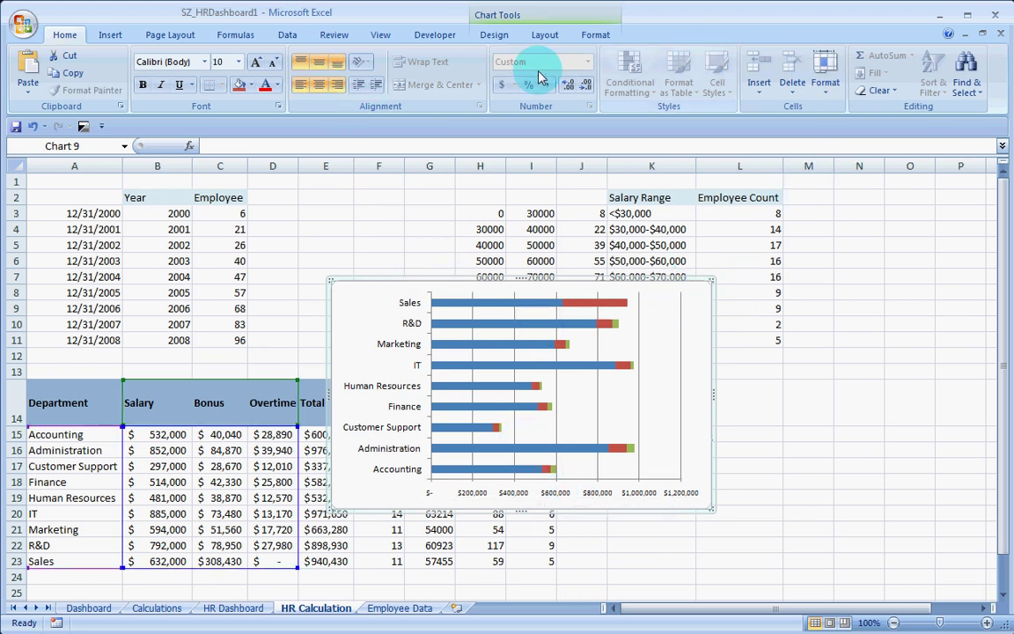
pyautogui.click(494, 35)
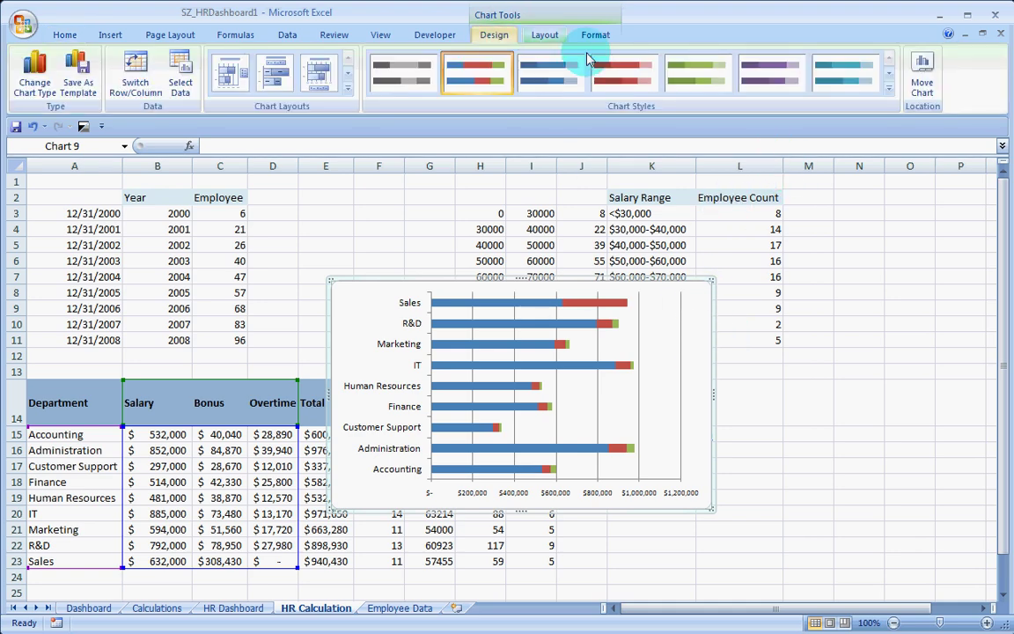
pyautogui.click(921, 82)
pyautogui.click(762, 285)
pyautogui.click(758, 310)
pyautogui.click(774, 322)
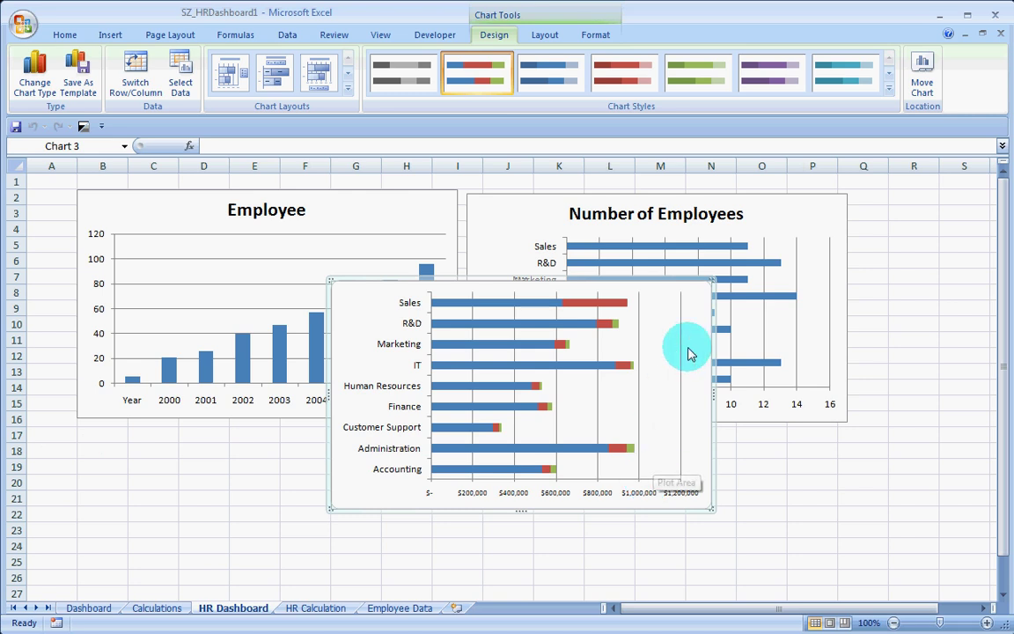
# Step: Place the stacked bar chart directly below the Number of Employees chart, aligned with its edges
pyautogui.scroll(-4, 715, 384)
pyautogui.scroll(3, 707, 267)
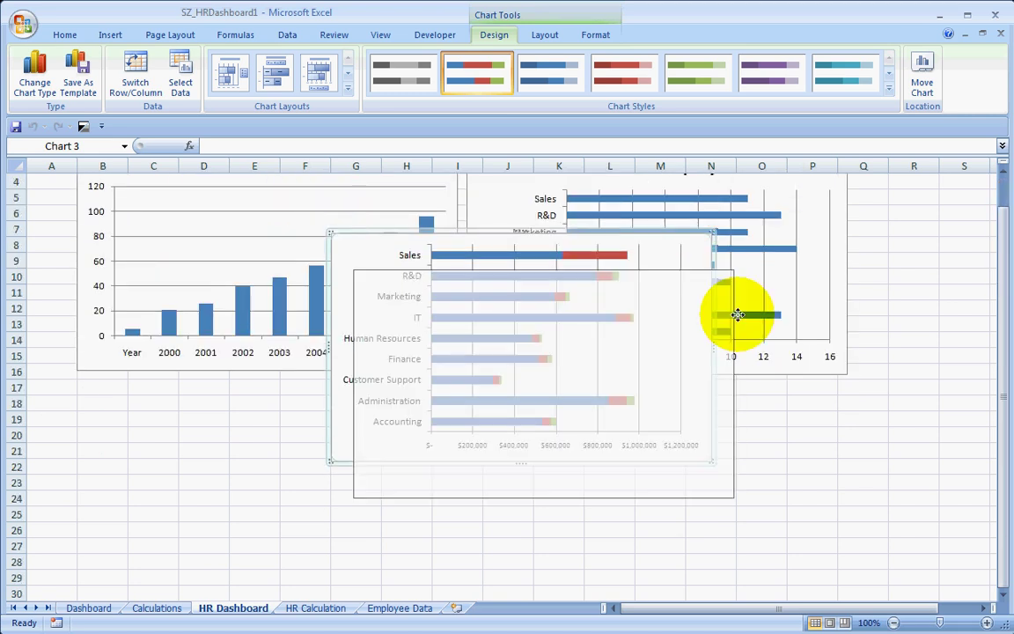
pyautogui.moveTo(738, 314); pyautogui.dragTo(835, 396)
pyautogui.click(908, 418)
pyautogui.scroll(-1, 874, 421)
pyautogui.scroll(1, 793, 412)
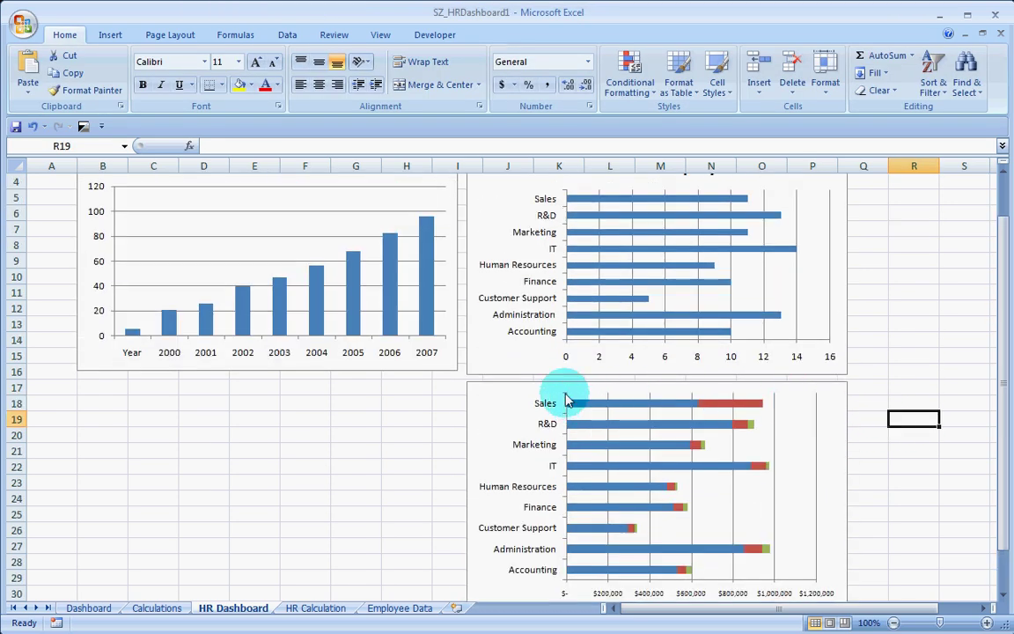
pyautogui.click(497, 398)
pyautogui.scroll(1, 642, 464)
pyautogui.scroll(-1, 638, 463)
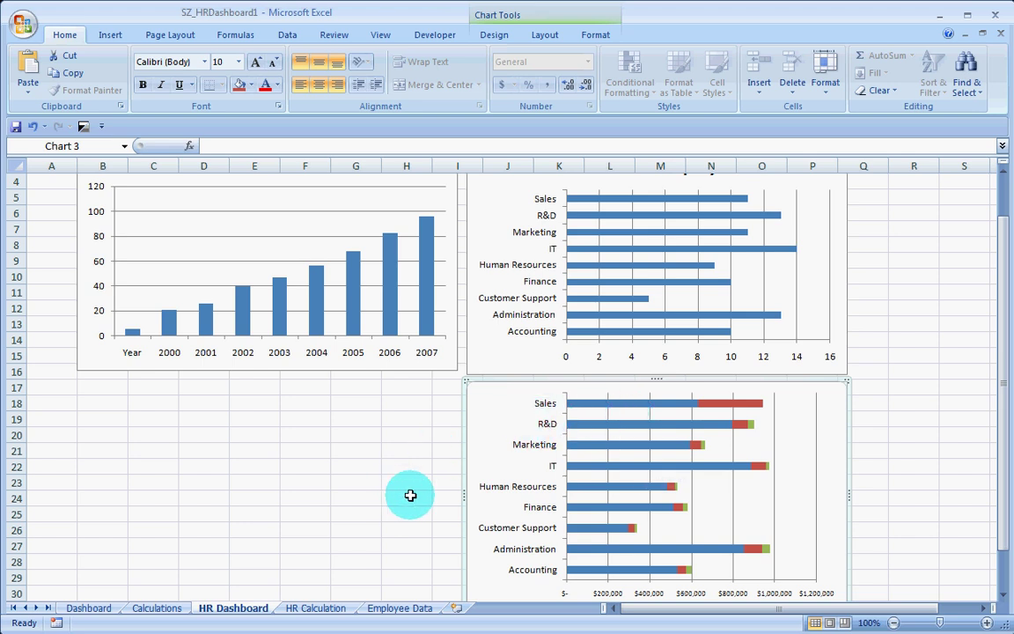
# Step: Change the title of the Number of Employees chart to Head Count
pyautogui.scroll(1, 410, 496)
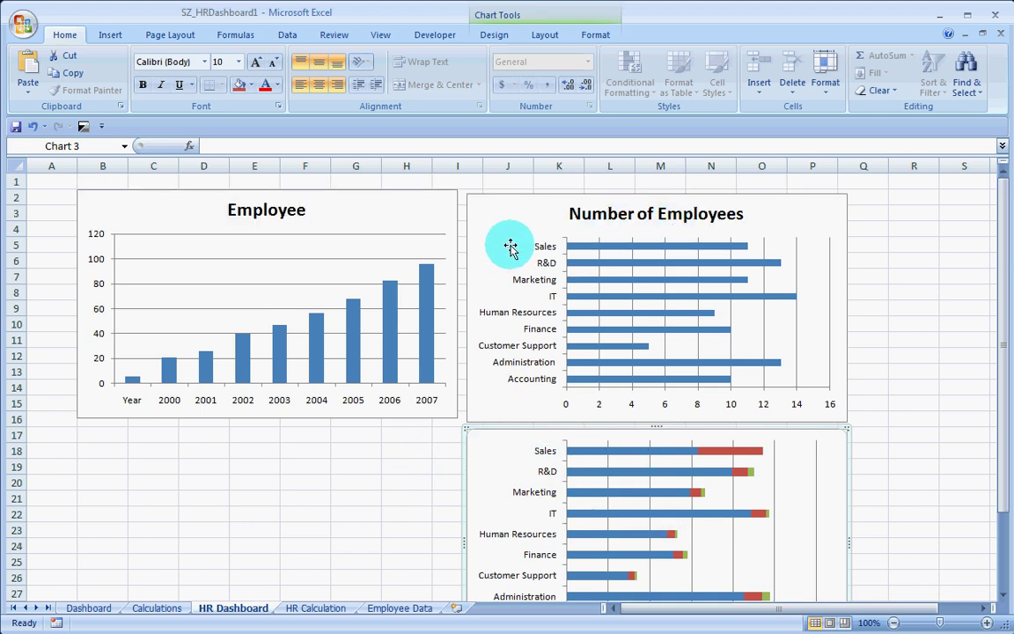
pyautogui.click(710, 211)
pyautogui.moveTo(738, 214); pyautogui.dragTo(559, 233)
pyautogui.write('Head Count')
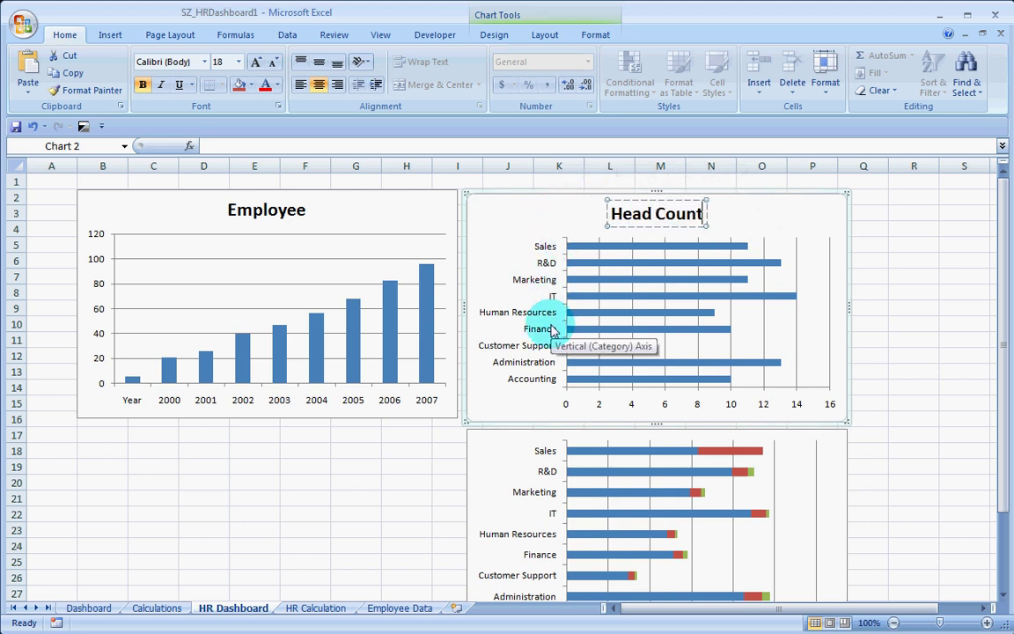
# Step: Change the title of the Employee column chart to Employees By Hire Year
pyautogui.click(285, 206)
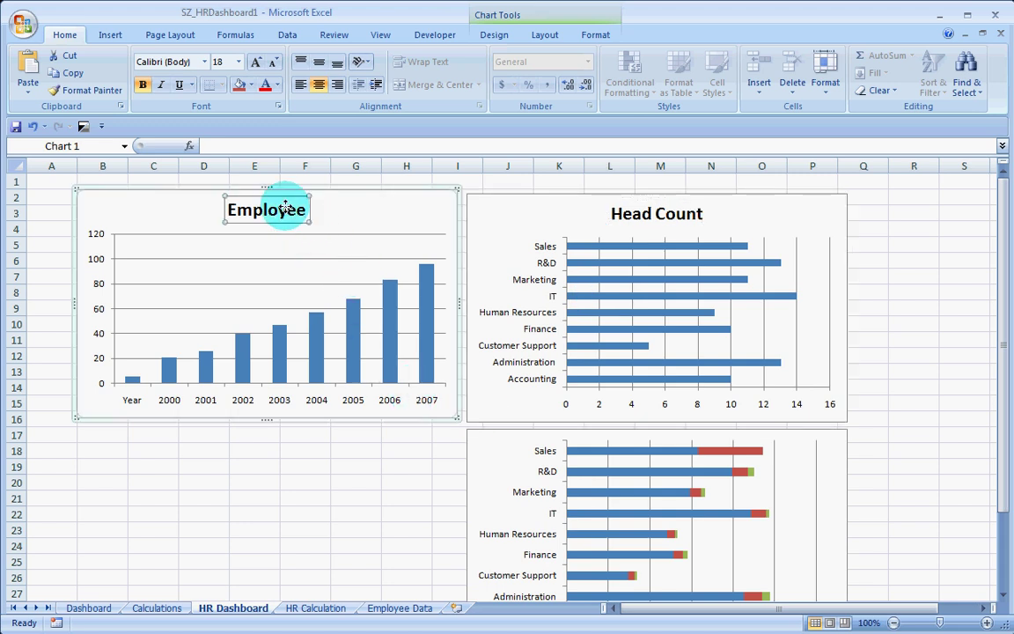
pyautogui.moveTo(299, 208); pyautogui.dragTo(205, 253)
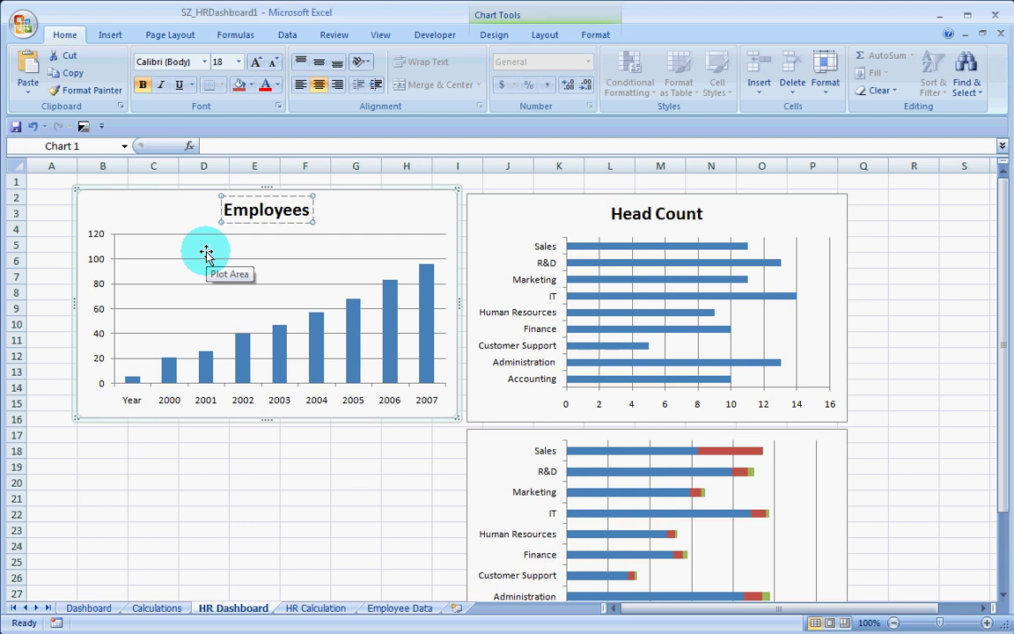
pyautogui.write('Employees By Hir')
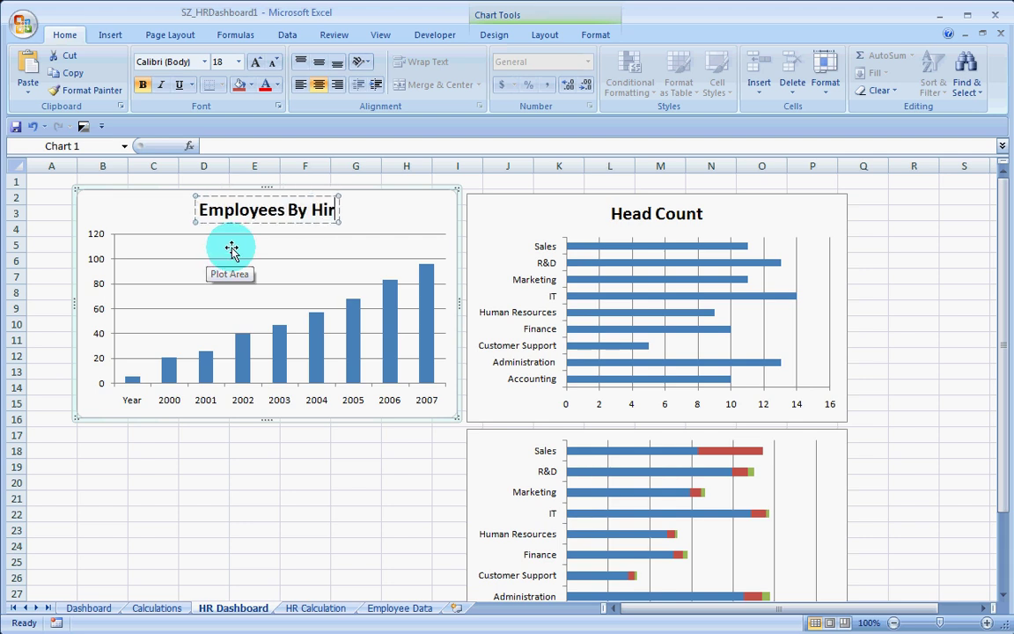
pyautogui.write('e Year')
pyautogui.click(376, 436)
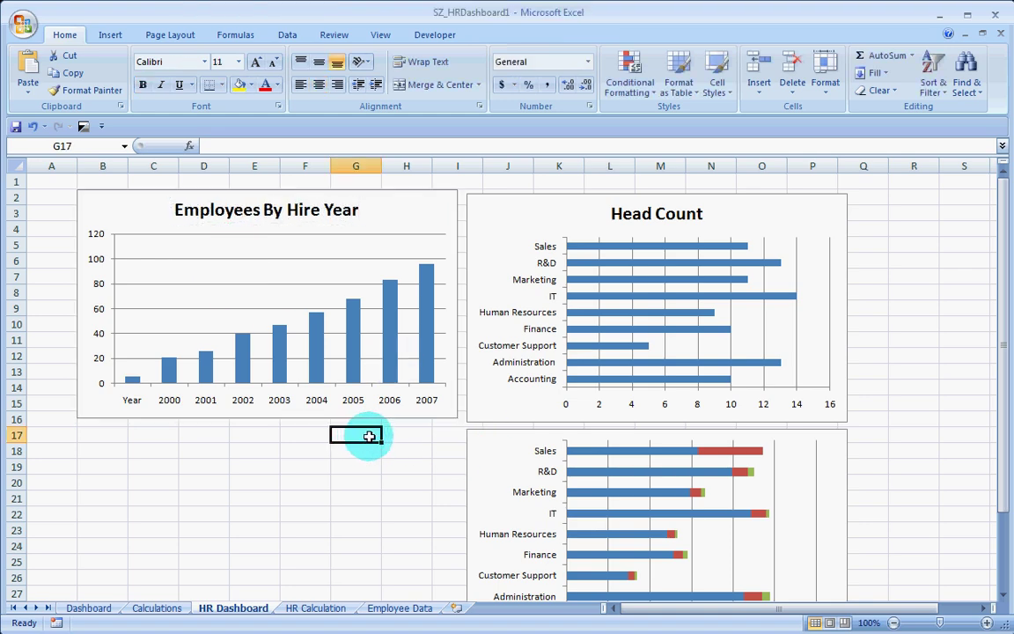
pyautogui.scroll(-4, 413, 370)
pyautogui.scroll(4, 401, 474)
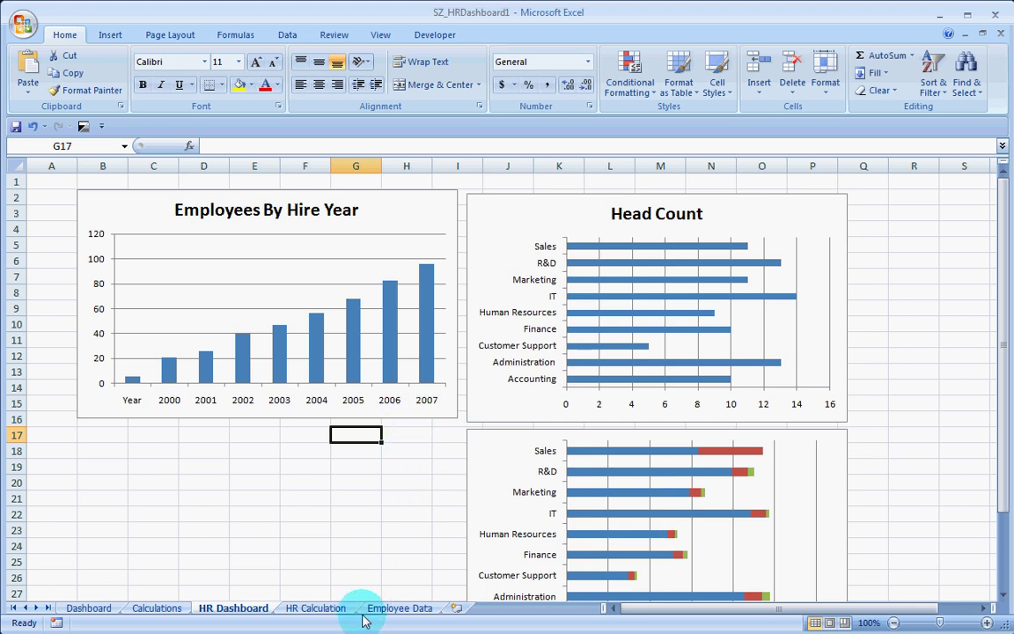
# Step: On HR Calculation, insert a 2-D clustered bar chart of Employee Count by Salary Range from K2:L11 and remove its legend
pyautogui.click(88, 608)
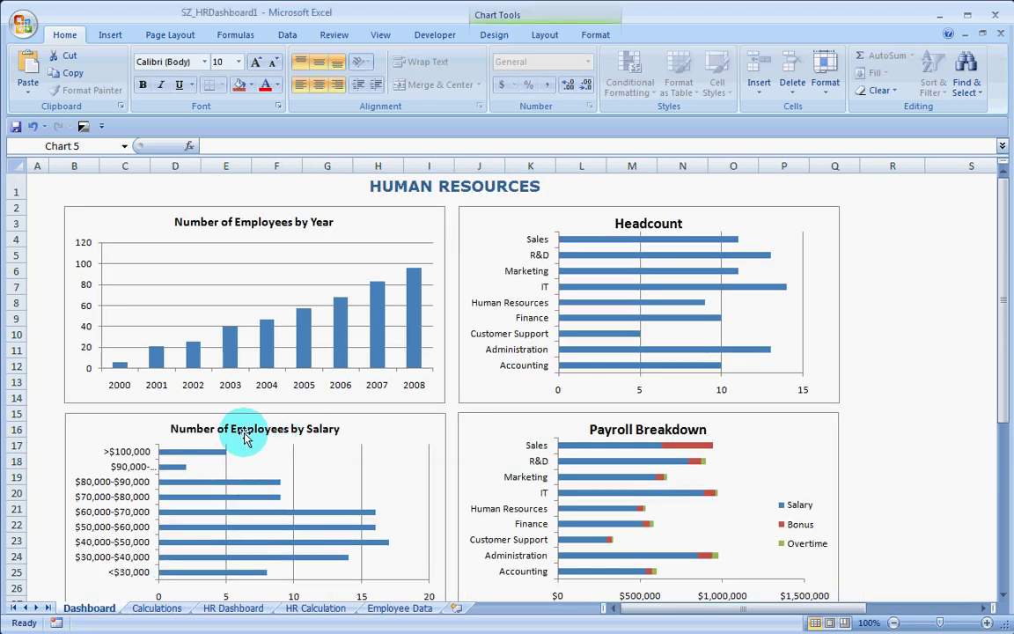
pyautogui.scroll(-1, 250, 436)
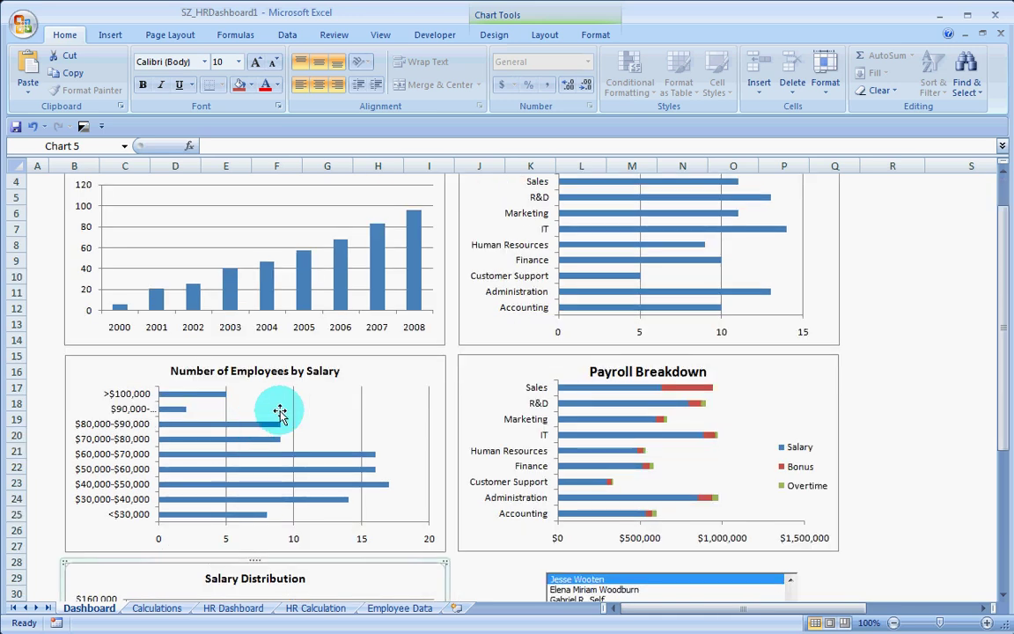
pyautogui.click(407, 615)
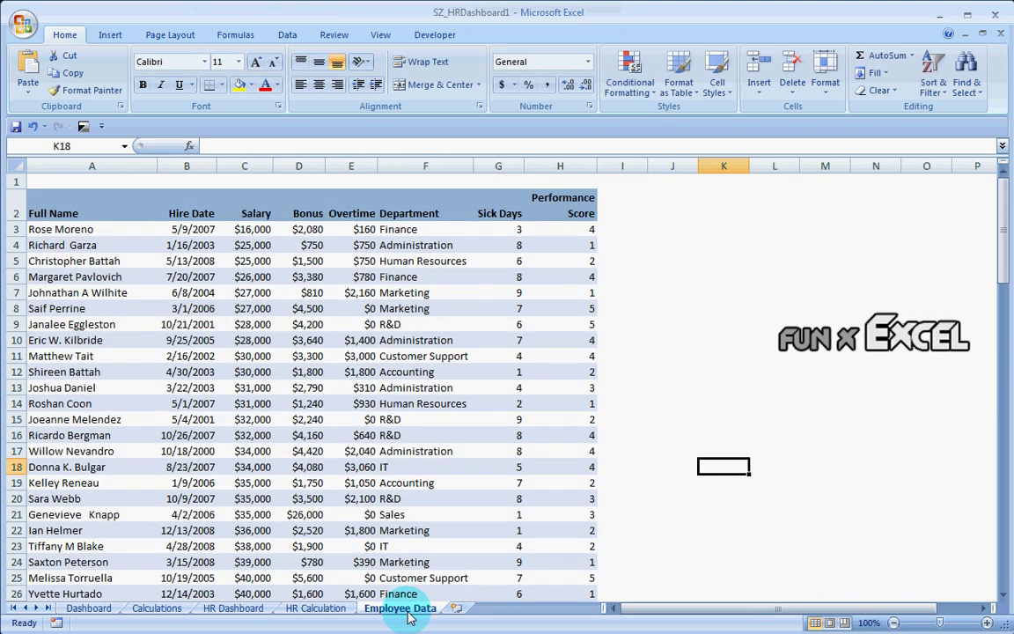
pyautogui.click(324, 612)
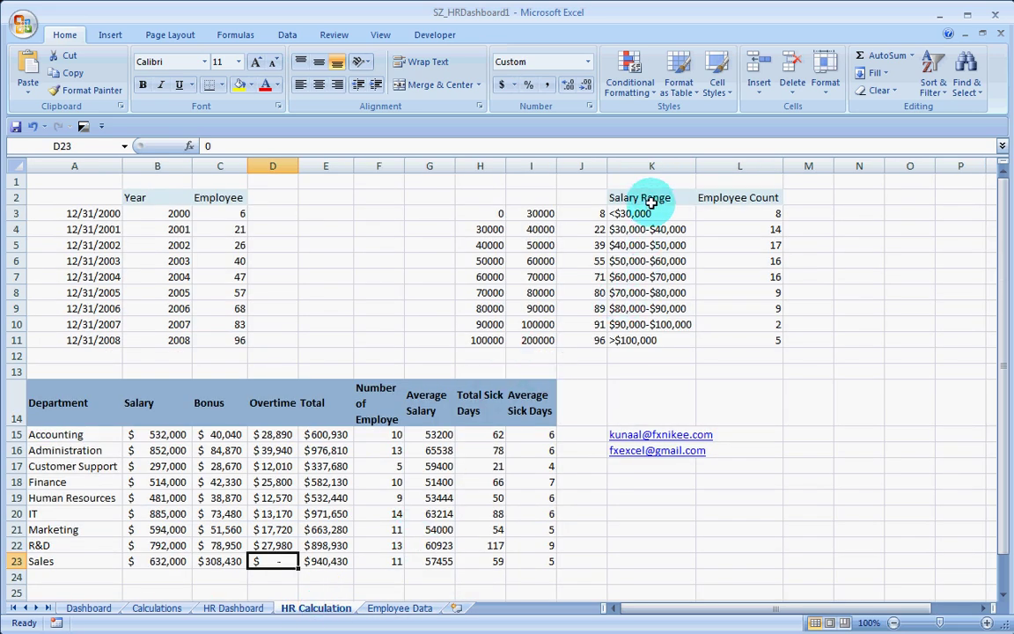
pyautogui.moveTo(650, 200); pyautogui.dragTo(749, 340)
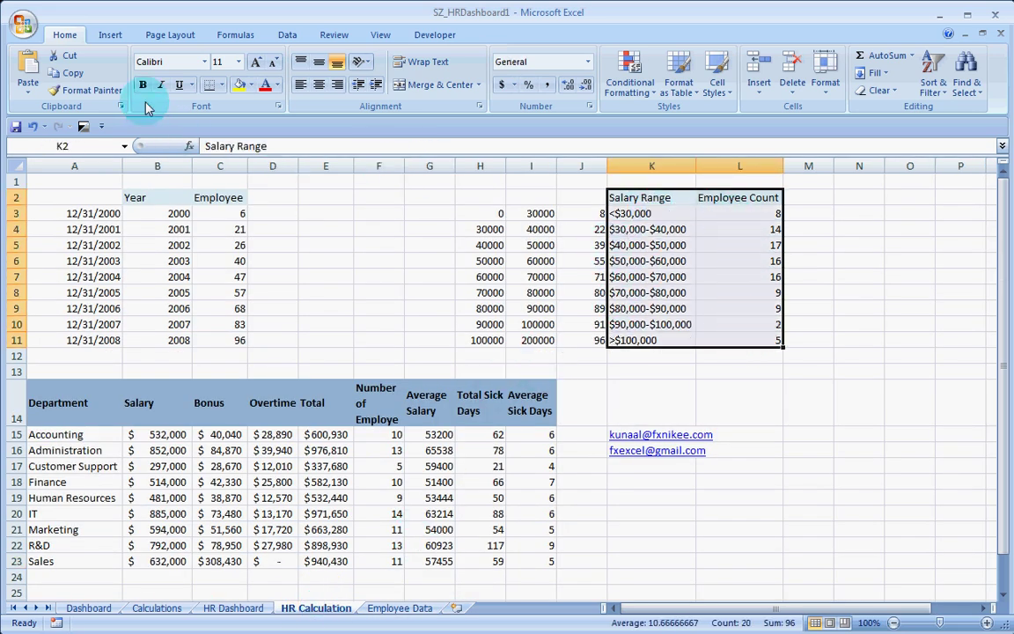
pyautogui.click(113, 35)
pyautogui.click(365, 72)
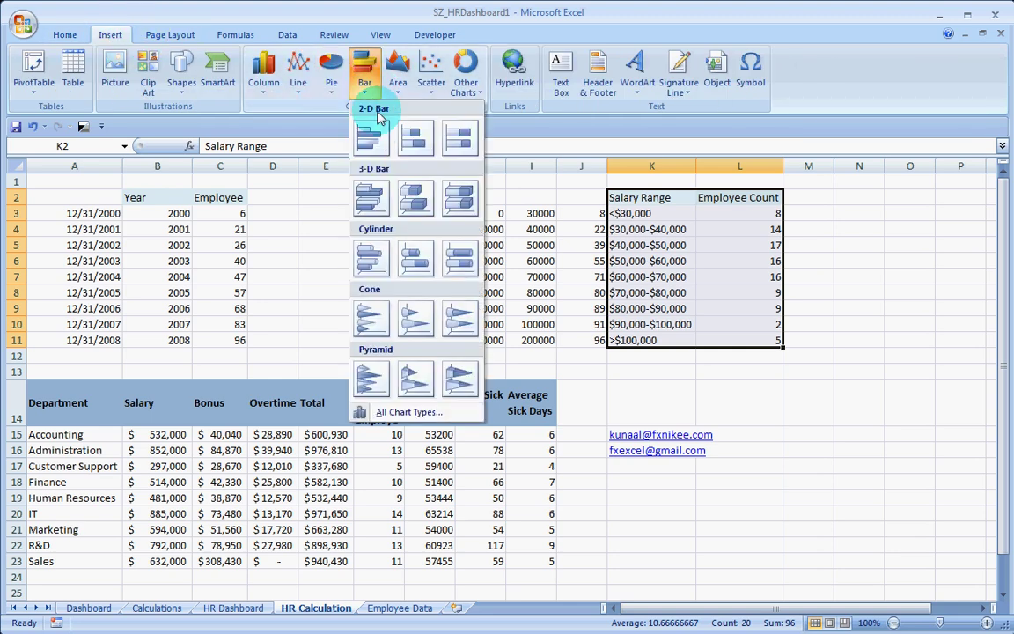
pyautogui.click(383, 139)
pyautogui.click(691, 421)
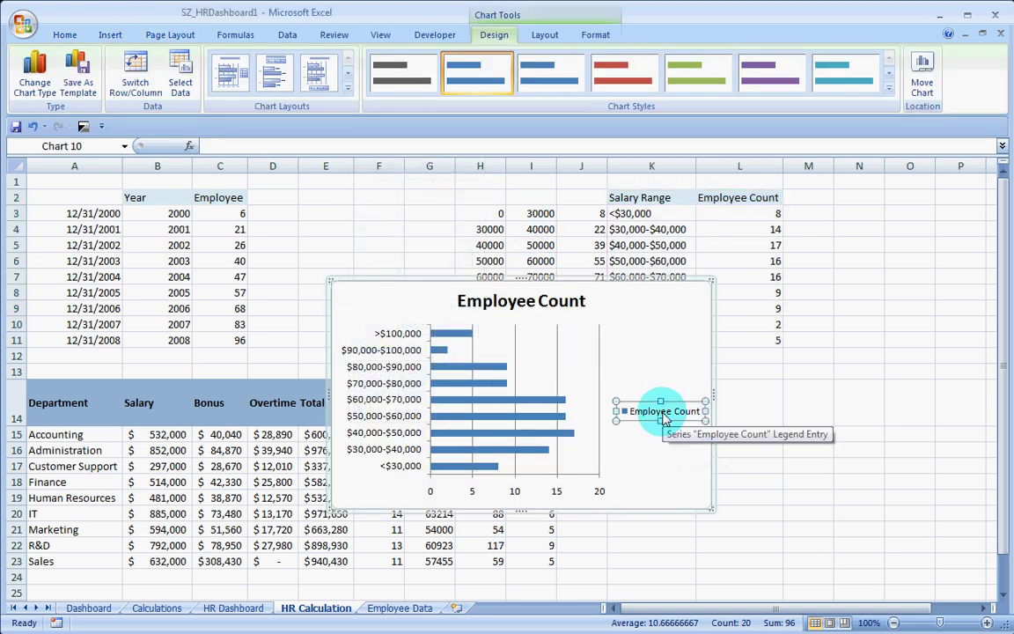
pyautogui.press('Delete')
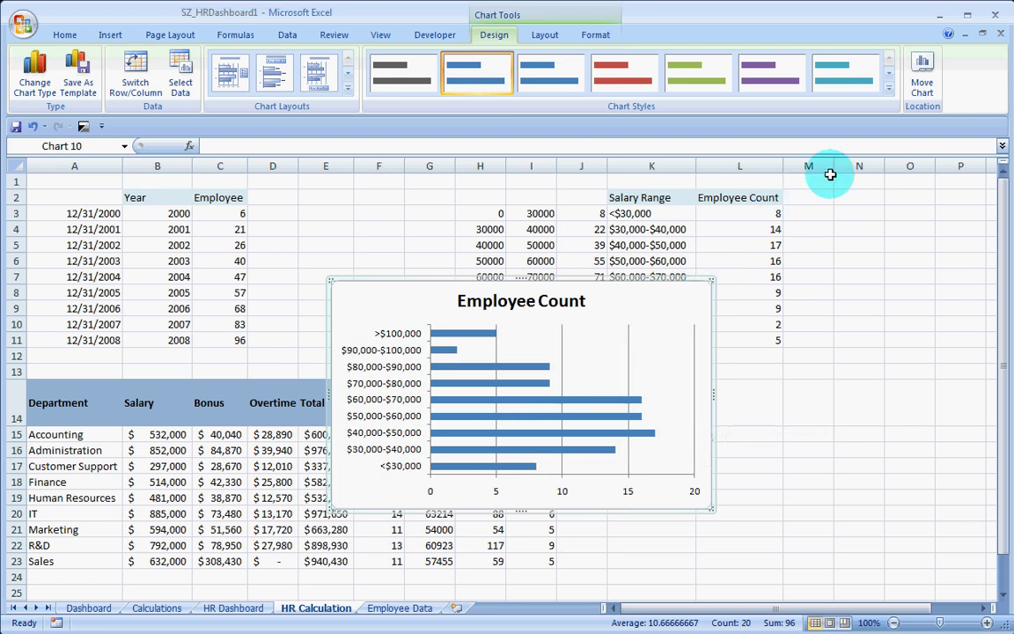
# Step: Move the Employee Count chart to the HR Dashboard sheet and place it directly below the Employees By Hire Year chart
pyautogui.click(922, 79)
pyautogui.click(678, 284)
pyautogui.click(695, 318)
pyautogui.click(779, 321)
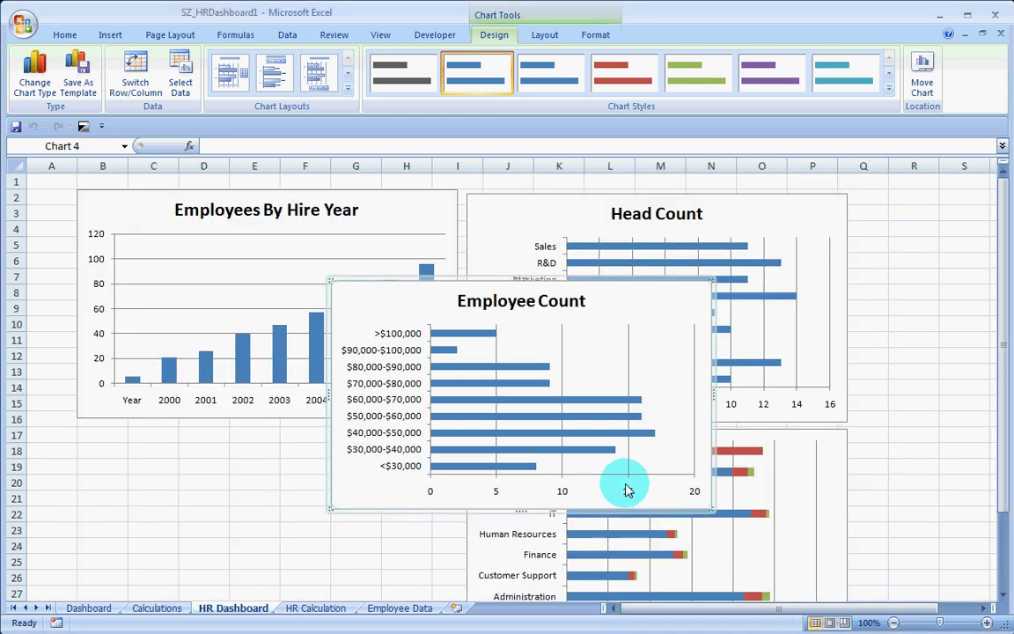
pyautogui.moveTo(713, 310); pyautogui.dragTo(482, 518)
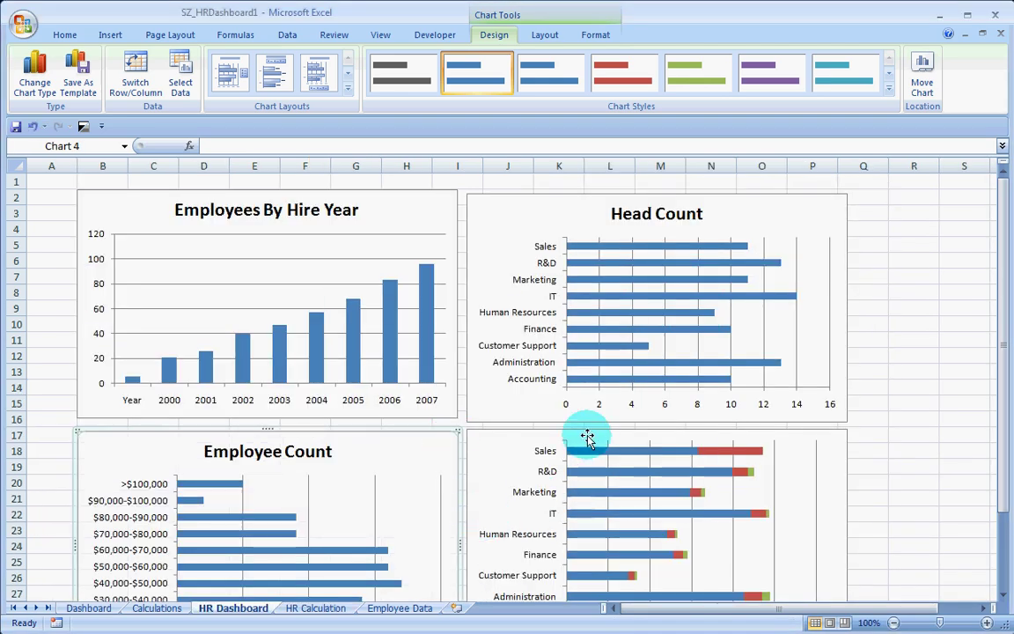
# Step: Review the HR Dashboard layout against the Salary Distribution chart on the Dashboard sheet, and open the Employee Data sheet
pyautogui.scroll(-3, 590, 423)
pyautogui.scroll(2, 581, 401)
pyautogui.scroll(-1, 566, 403)
pyautogui.scroll(2, 387, 405)
pyautogui.scroll(-8, 396, 373)
pyautogui.scroll(3, 413, 356)
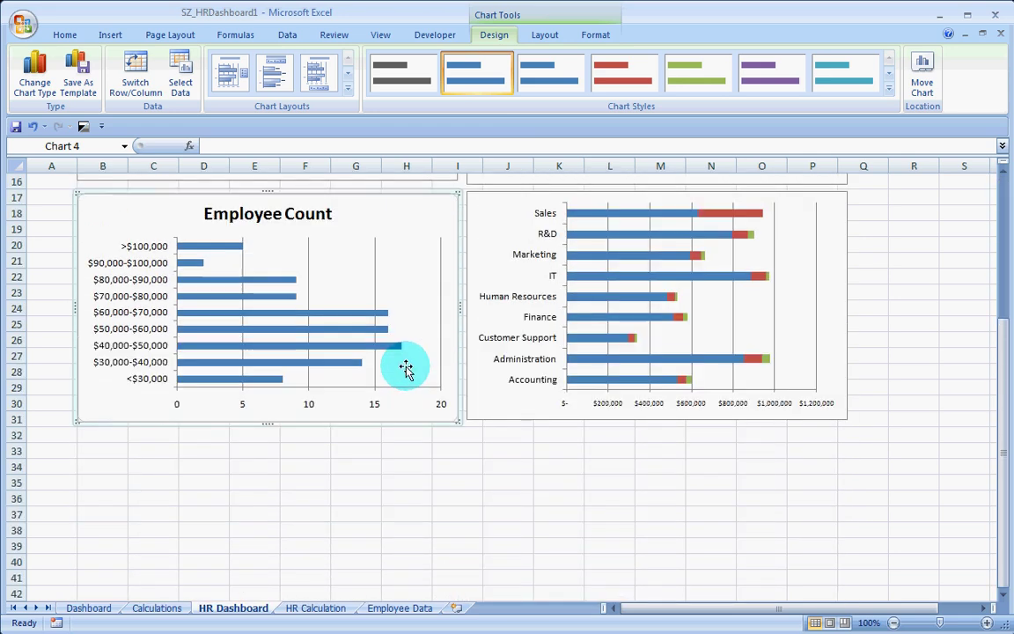
pyautogui.scroll(-5, 353, 435)
pyautogui.scroll(1, 313, 432)
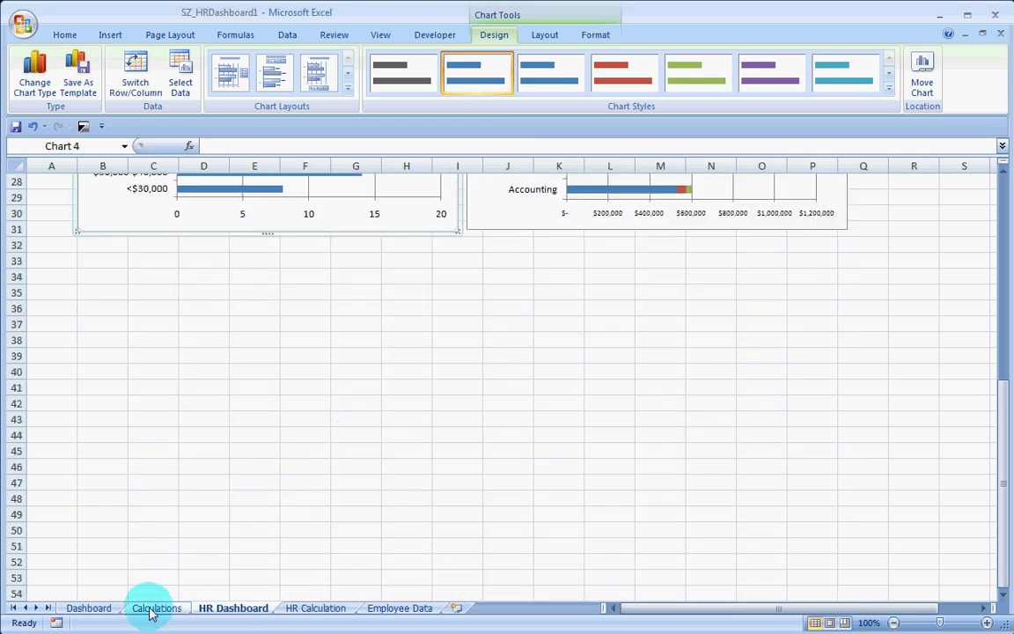
pyautogui.click(88, 608)
pyautogui.scroll(-2, 207, 352)
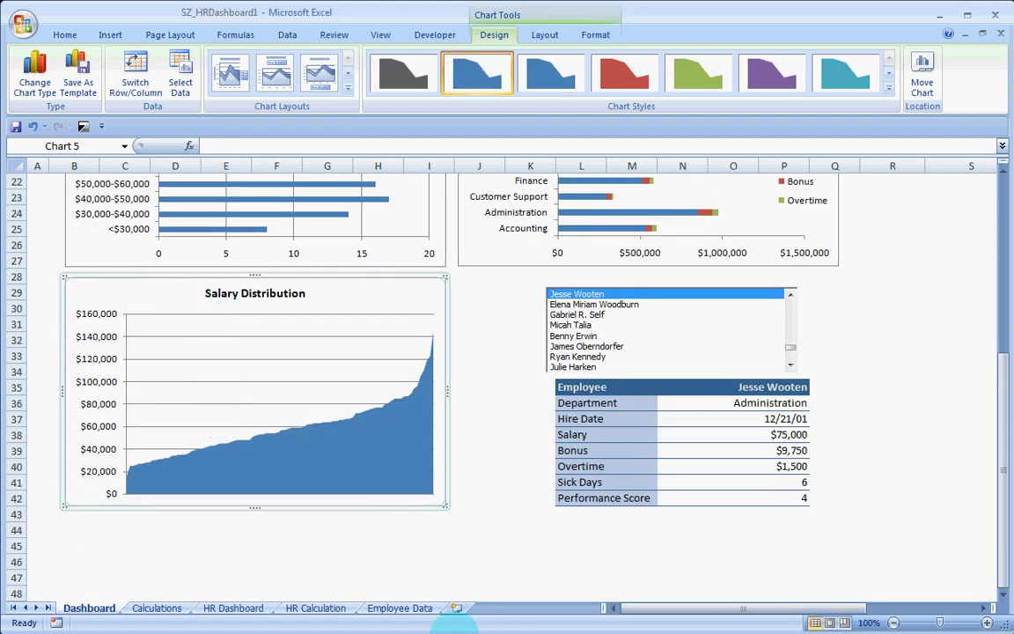
pyautogui.click(403, 609)
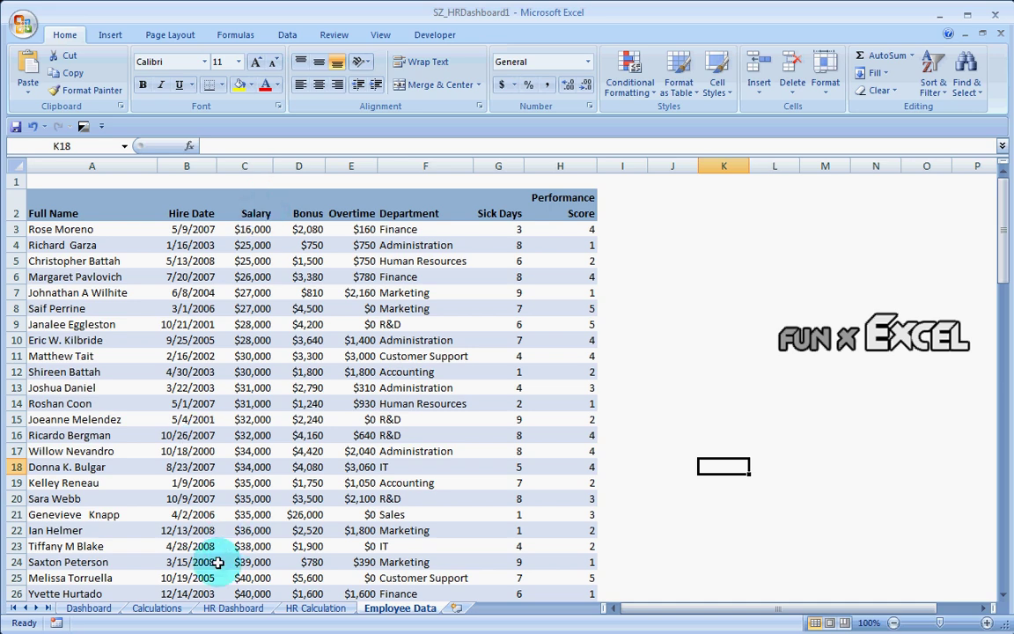
# Step: Insert a blank 2-D area chart on the HR Dashboard sheet
pyautogui.click(233, 608)
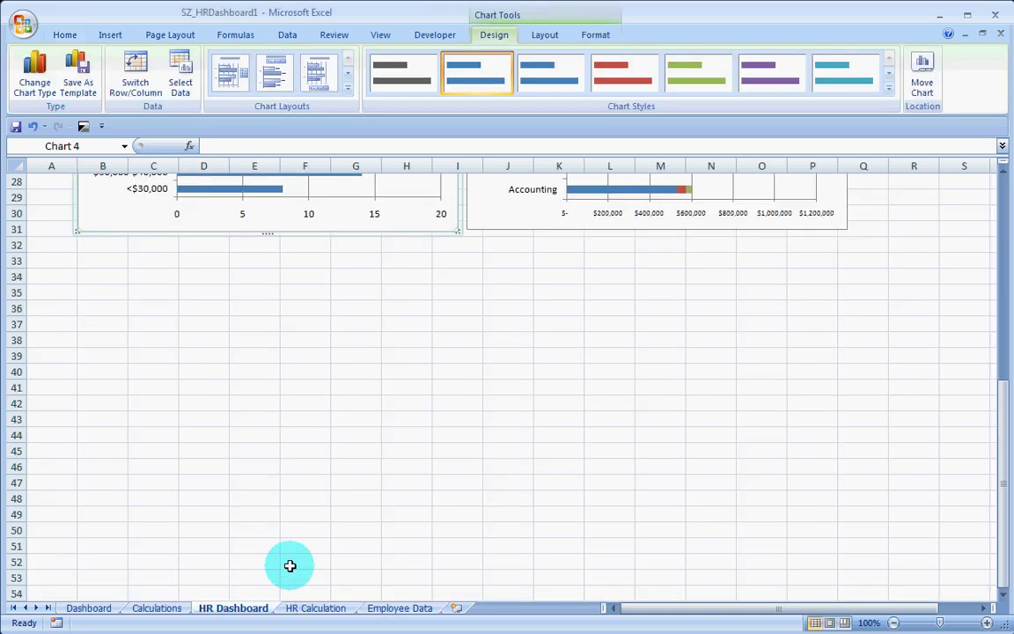
pyautogui.scroll(3, 310, 428)
pyautogui.press('Escape')
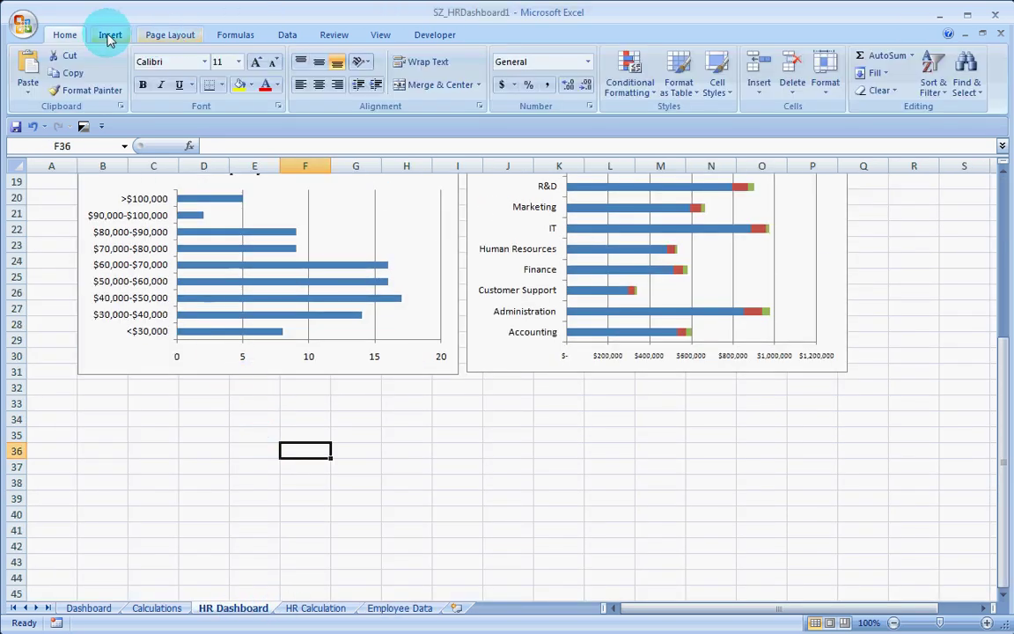
pyautogui.click(109, 35)
pyautogui.click(395, 88)
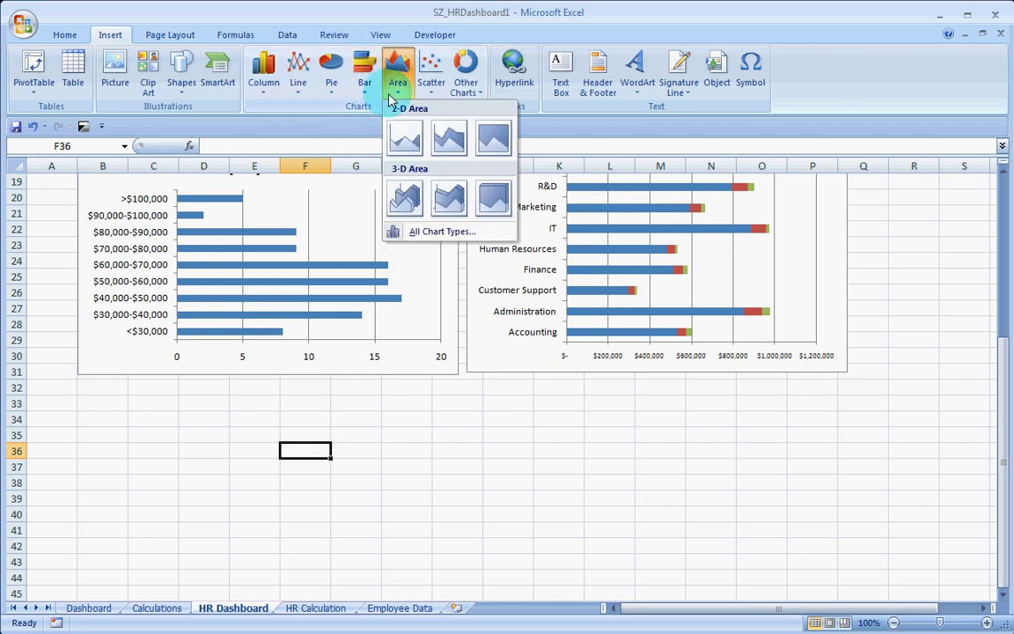
pyautogui.click(410, 141)
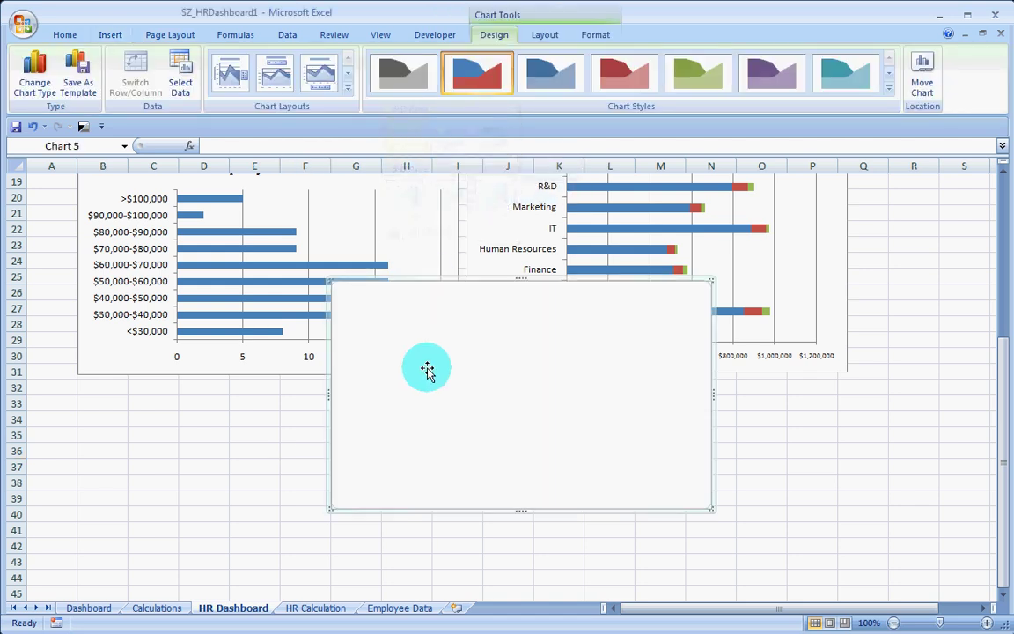
# Step: Add a data series to the area chart using the salary column C2:C98 of the Employee Data sheet as its values
pyautogui.rightClick(523, 336)
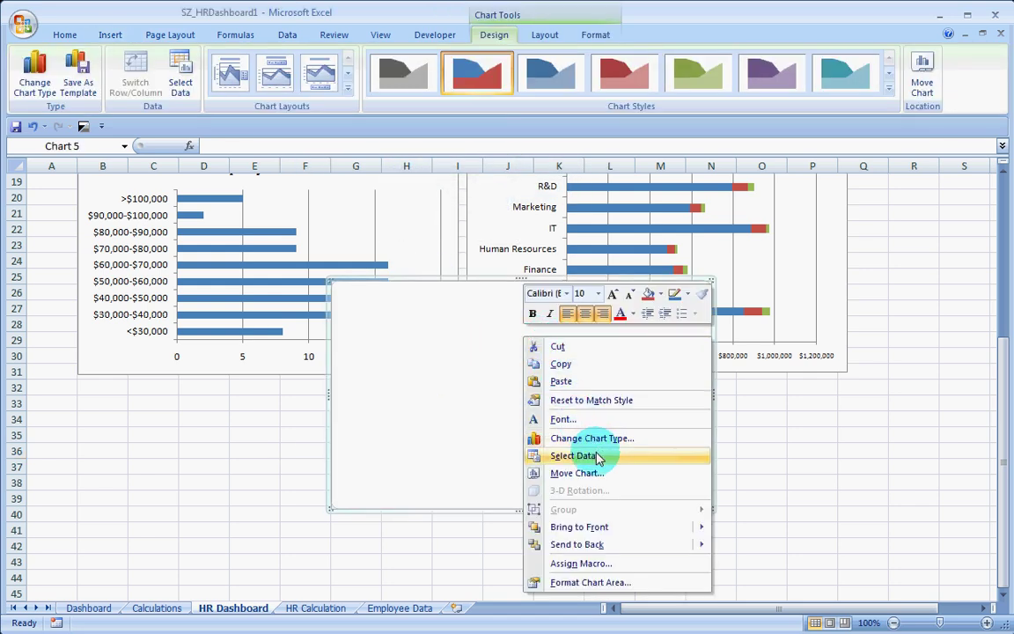
pyautogui.click(561, 455)
pyautogui.click(562, 264)
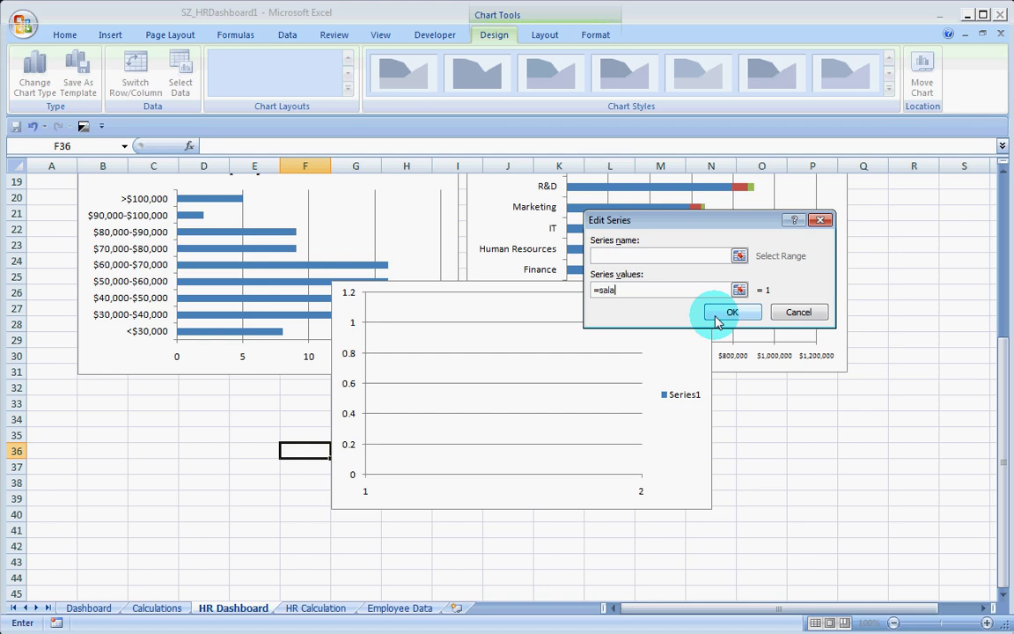
pyautogui.click(711, 322)
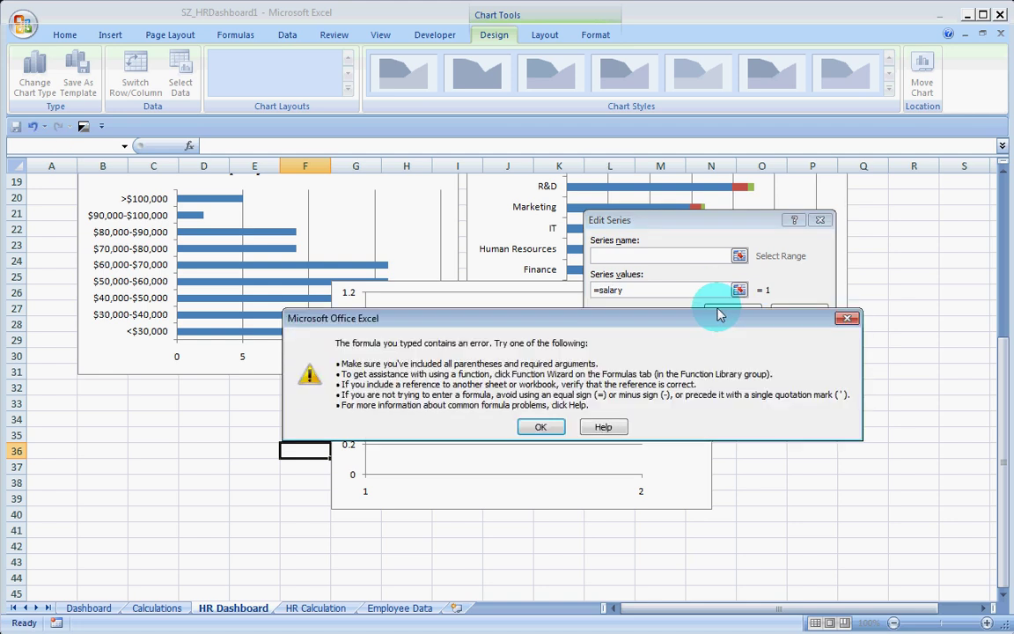
pyautogui.click(543, 425)
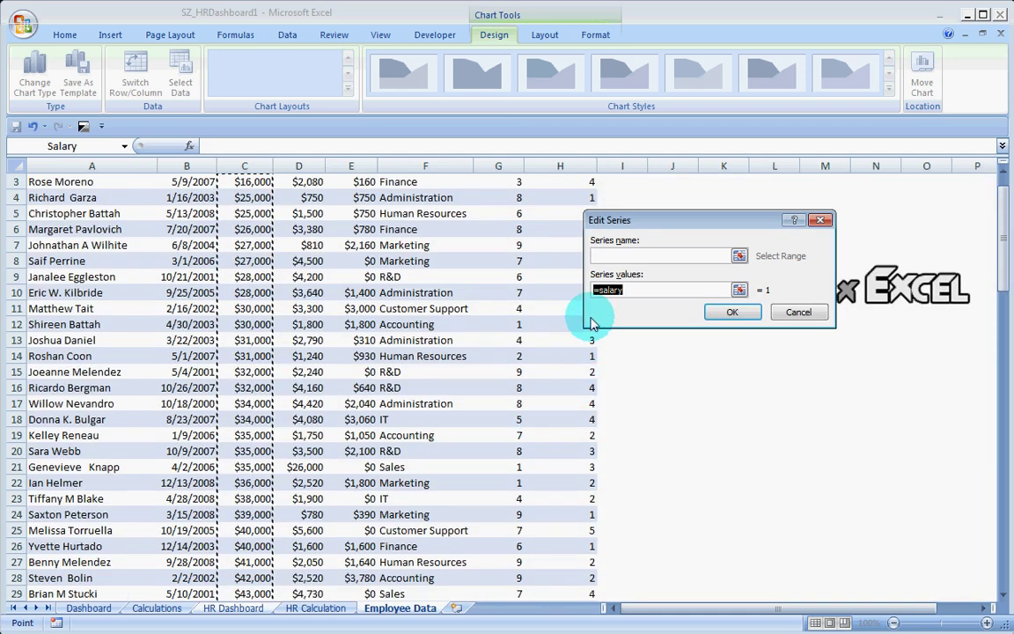
pyautogui.scroll(1, 539, 369)
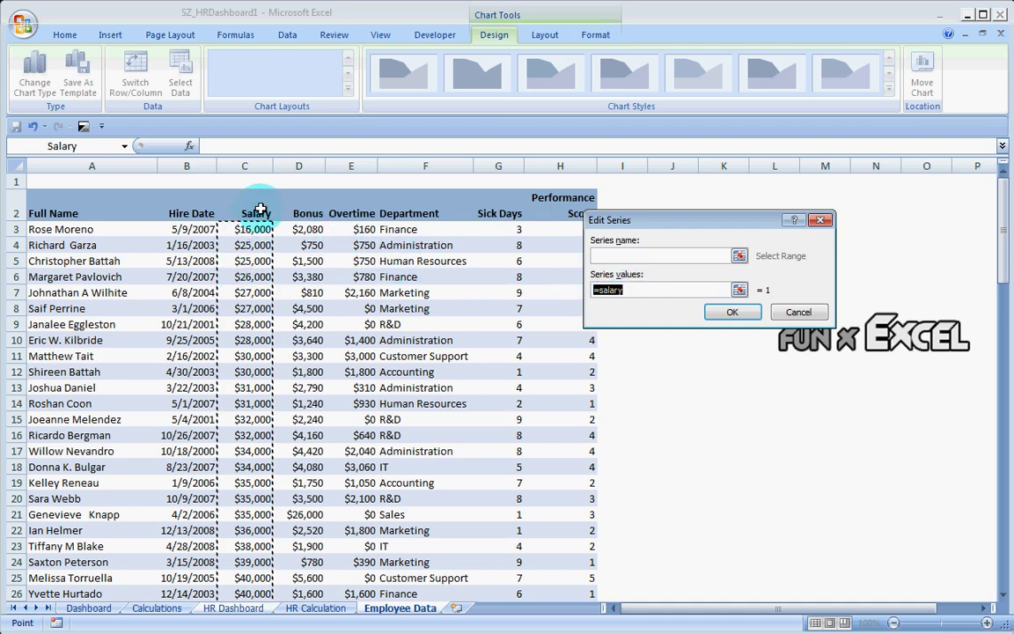
pyautogui.hotkey('ctrl', 'shift', 'Down')
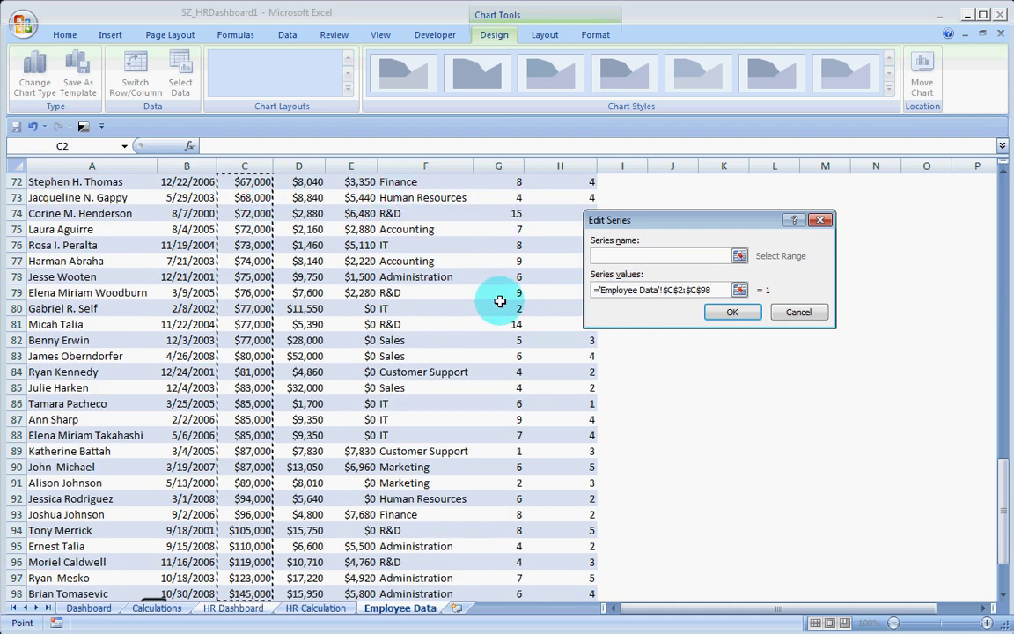
pyautogui.click(733, 313)
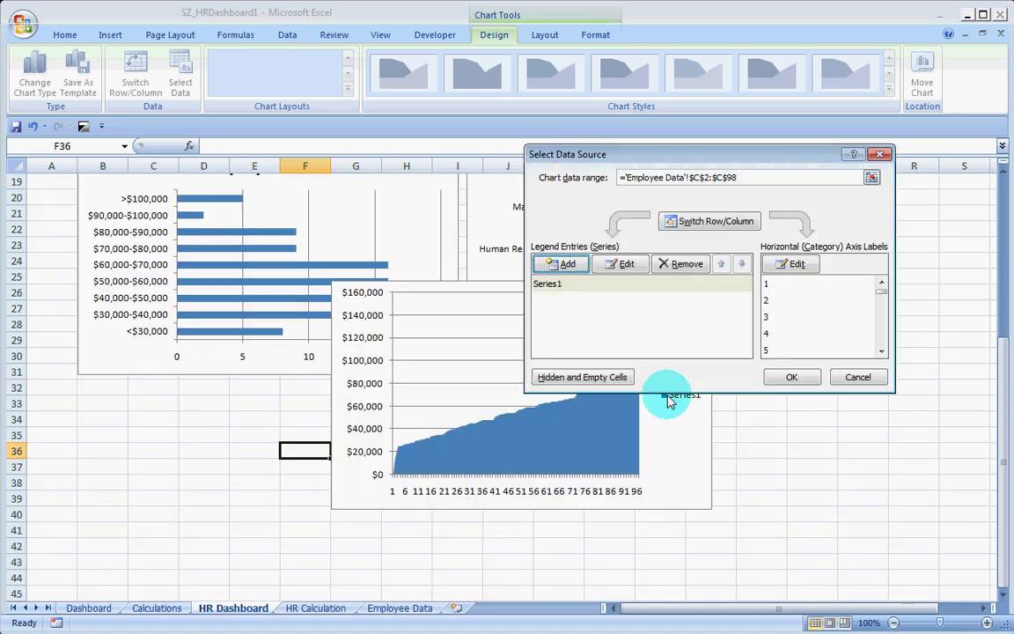
pyautogui.click(796, 379)
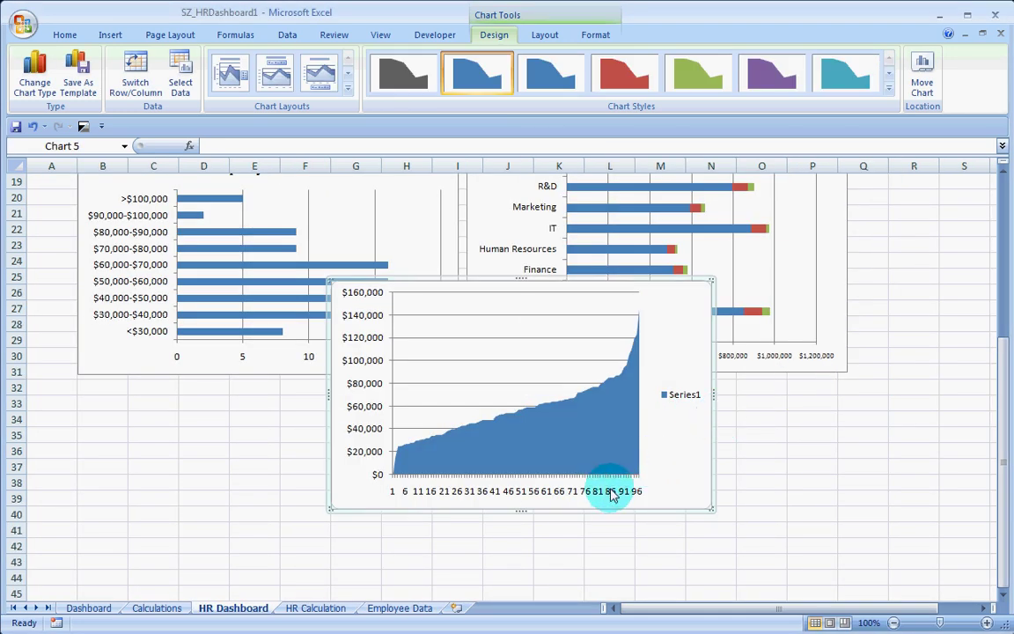
# Step: Remove the legend and the horizontal axis labels from the salary area chart
pyautogui.click(669, 403)
pyautogui.press('Delete')
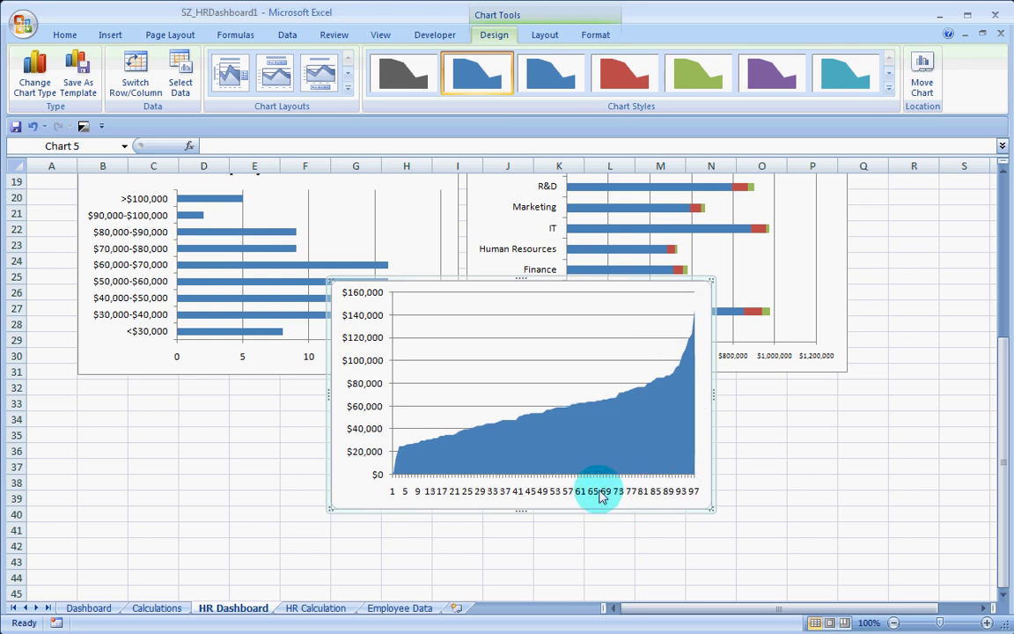
pyautogui.click(601, 493)
pyautogui.press('Delete')
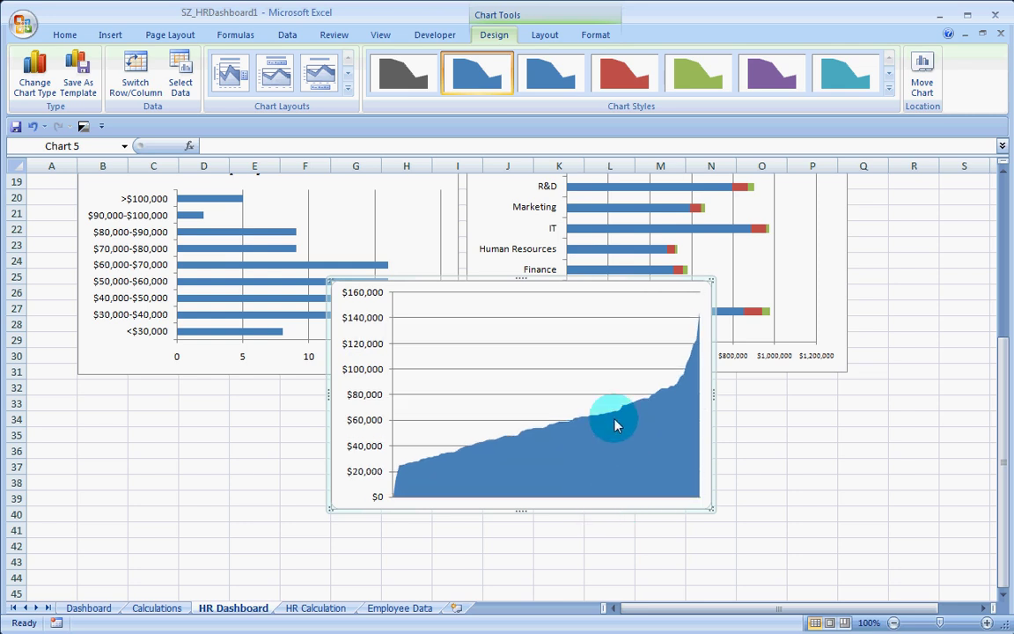
# Step: Add a centered overlay title reading Salary Distribution to the area chart
pyautogui.click(542, 34)
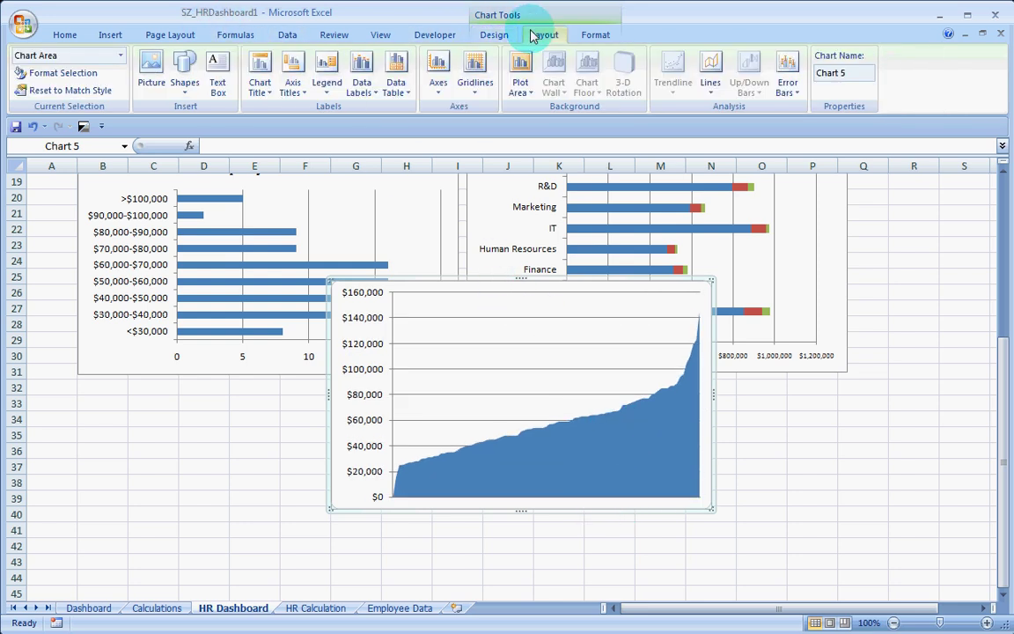
pyautogui.click(259, 88)
pyautogui.click(290, 119)
pyautogui.click(257, 87)
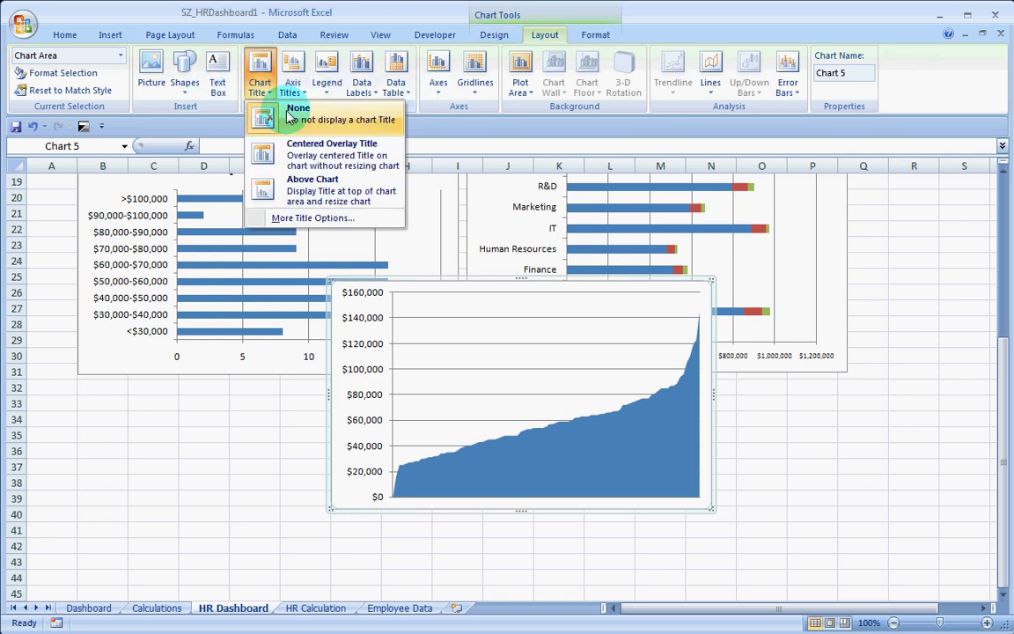
pyautogui.click(331, 162)
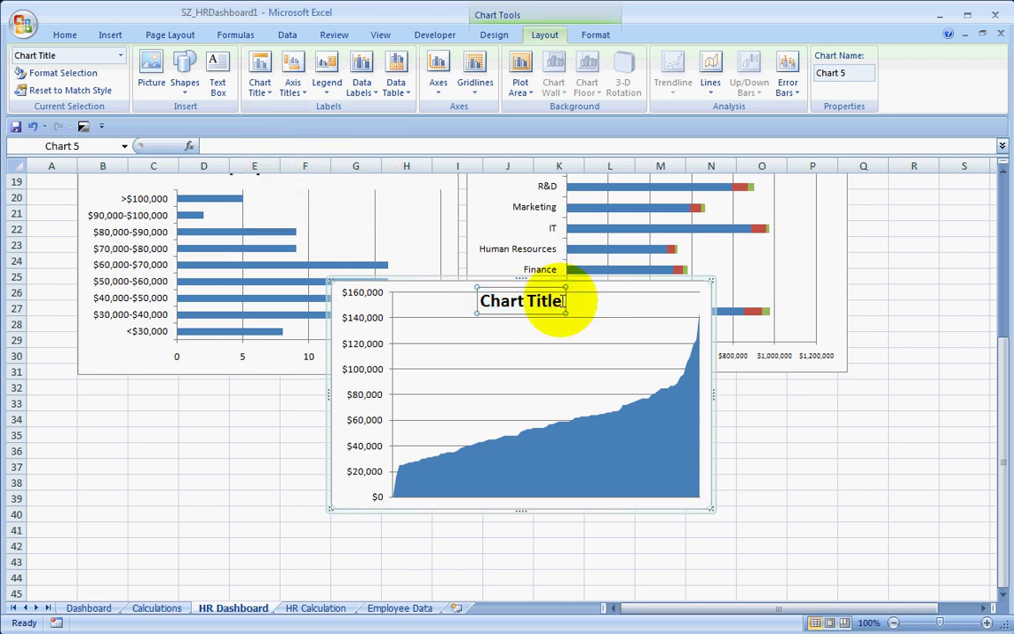
pyautogui.click(493, 309)
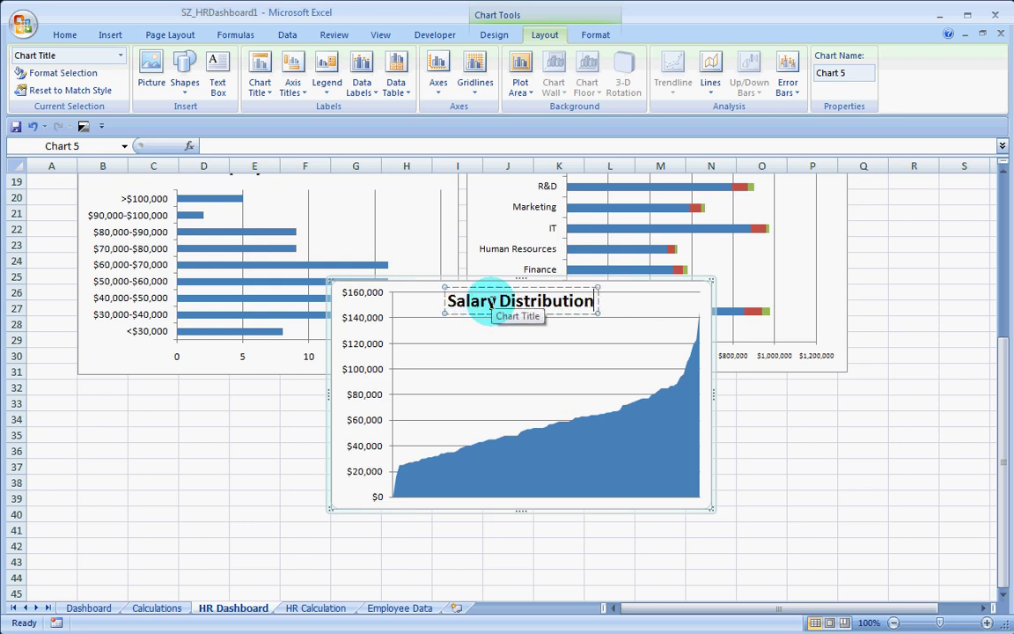
pyautogui.click(772, 469)
# Step: Place the Salary Distribution chart directly below the Employee Count chart, and align the Employees By Hire Year chart's top with the Head Count chart
pyautogui.scroll(-2, 806, 393)
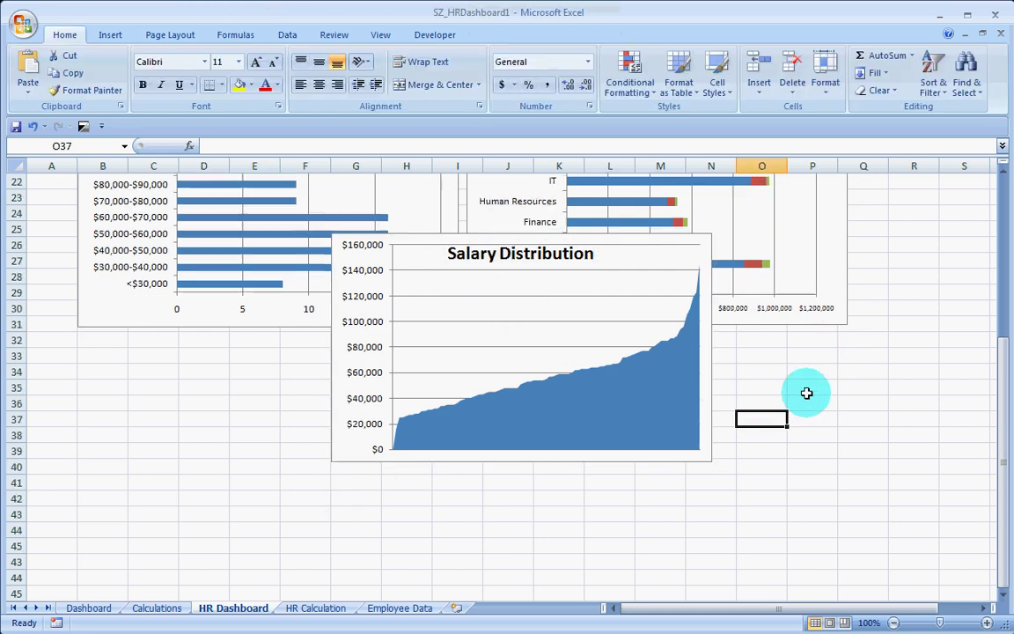
pyautogui.scroll(1, 806, 394)
pyautogui.moveTo(697, 239); pyautogui.dragTo(453, 341)
pyautogui.scroll(7, 566, 469)
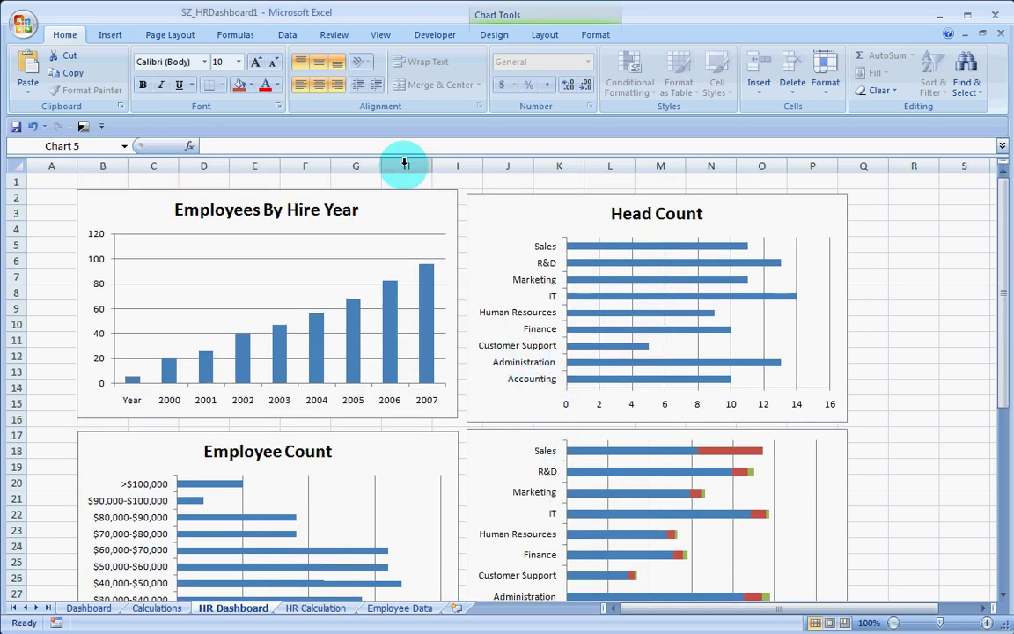
pyautogui.moveTo(436, 190); pyautogui.dragTo(436, 199)
# Step: Merge and center cells B1:P1 above the charts and set their font size to 14
pyautogui.moveTo(100, 181); pyautogui.dragTo(306, 175)
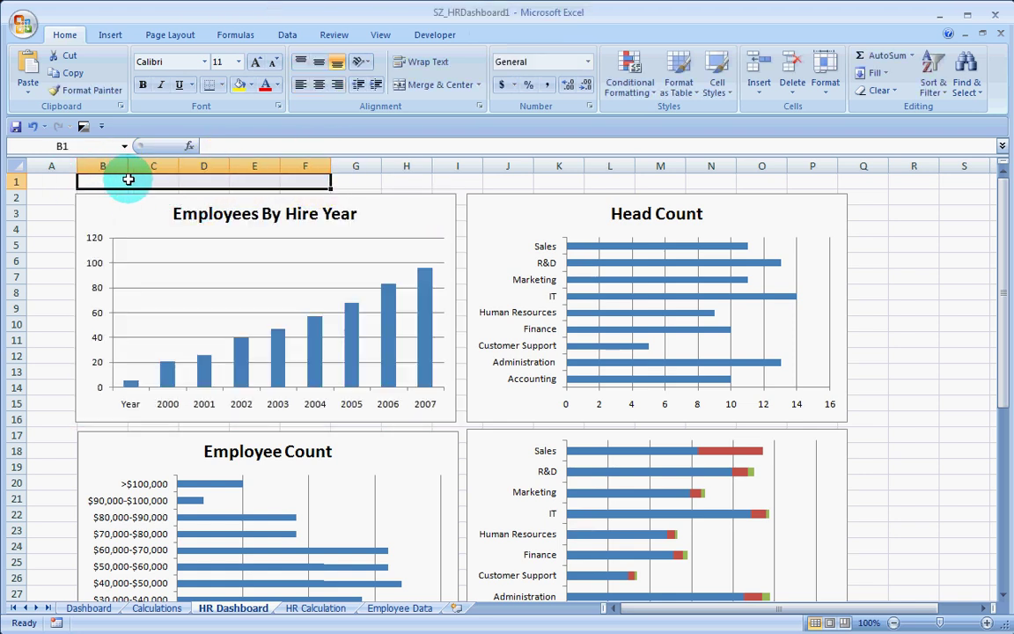
pyautogui.moveTo(132, 181); pyautogui.dragTo(401, 174)
pyautogui.moveTo(103, 180); pyautogui.dragTo(819, 176)
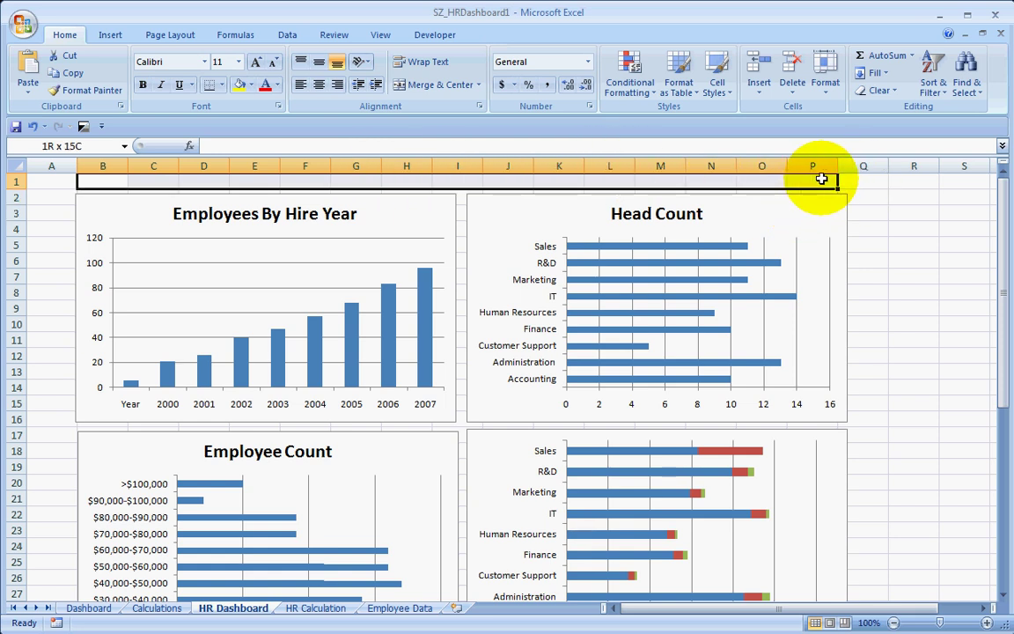
pyautogui.click(479, 88)
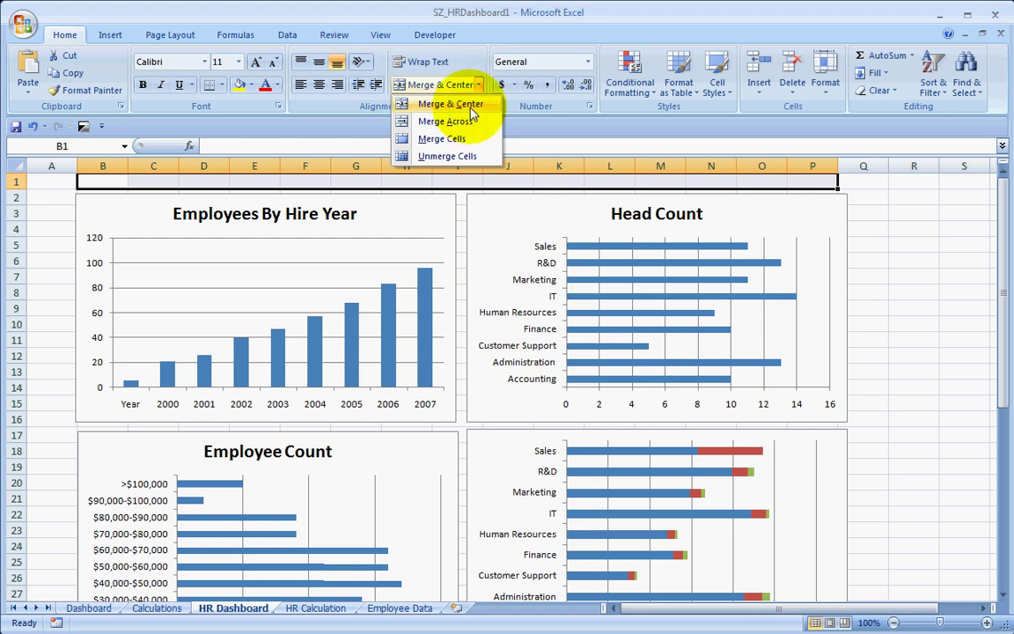
pyautogui.click(458, 102)
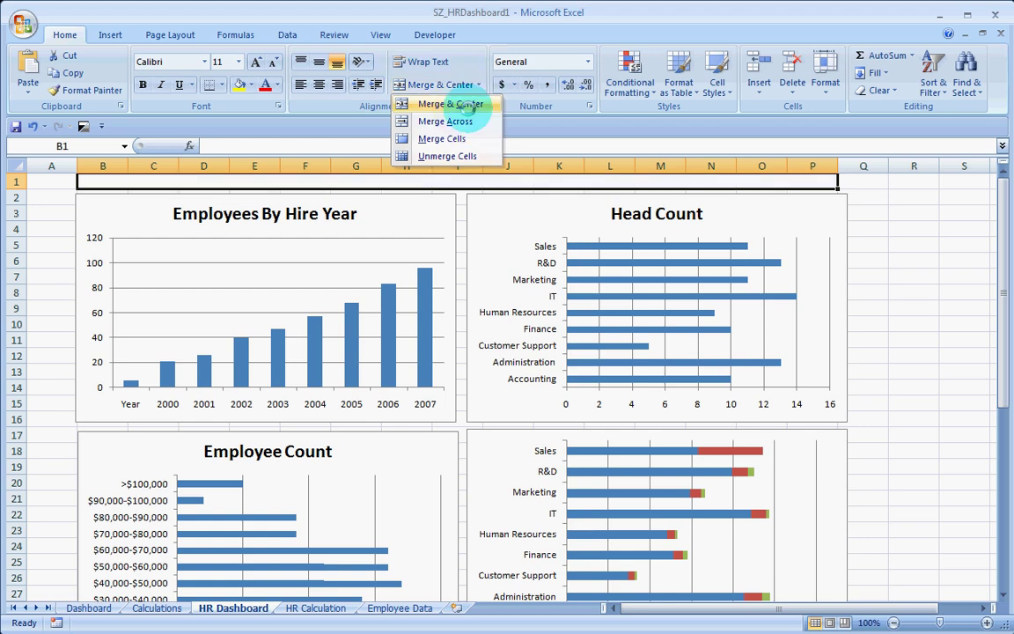
pyautogui.click(256, 63)
pyautogui.click(255, 62)
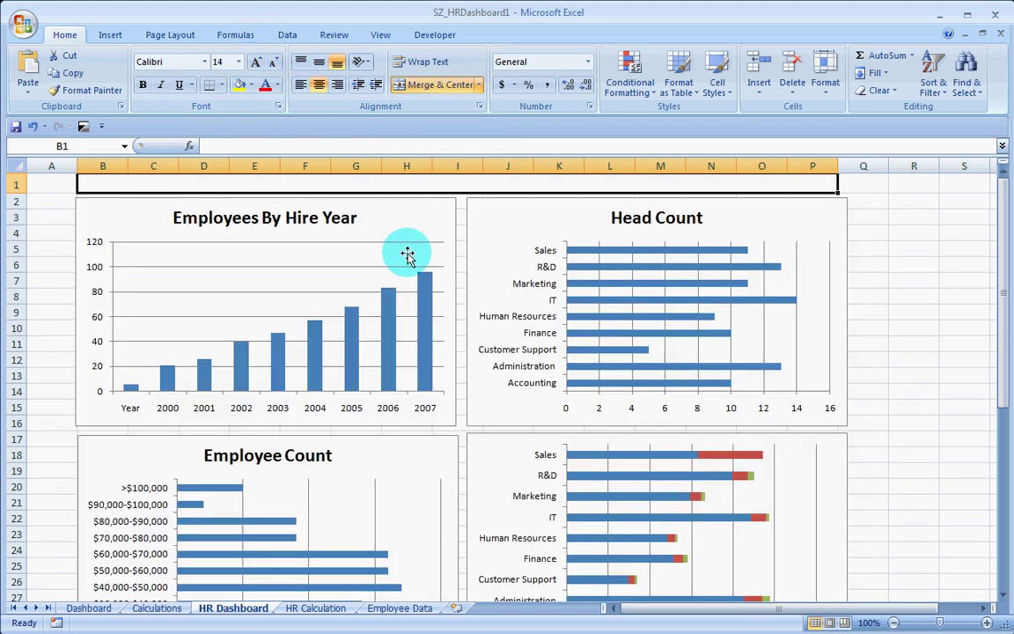
# Step: Enter HR Dashboard as the heading in the merged cell and make it bold
pyautogui.write('HR Dashboard')
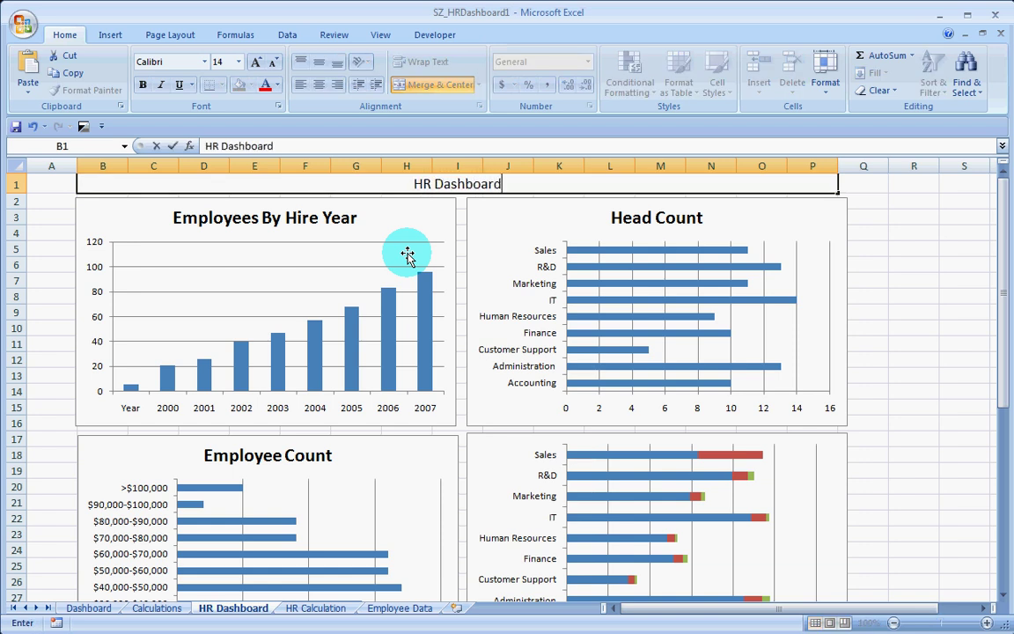
pyautogui.press('Return')
pyautogui.click(324, 187)
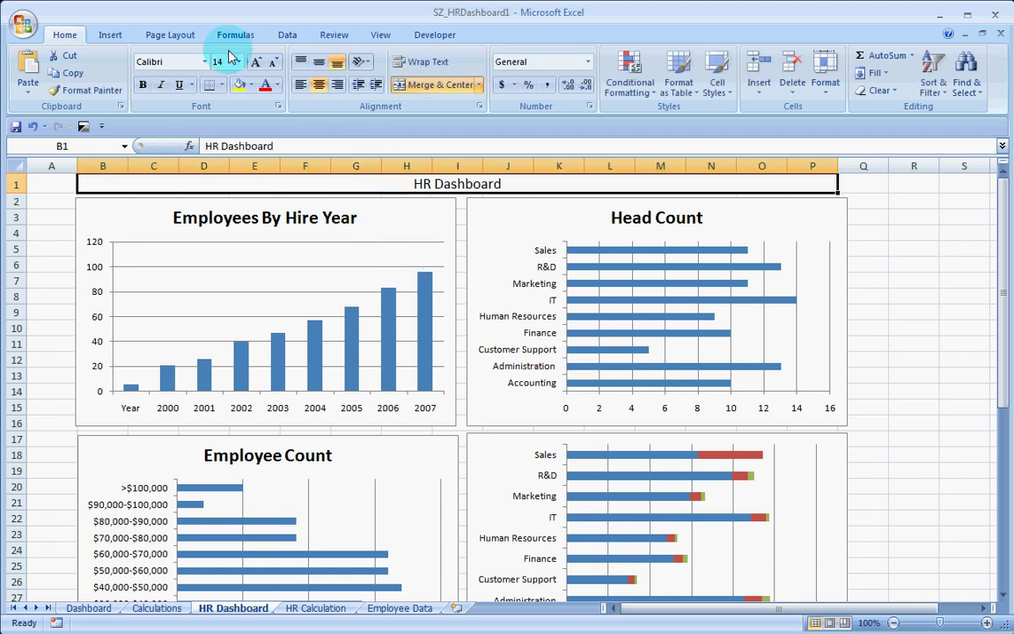
pyautogui.click(143, 85)
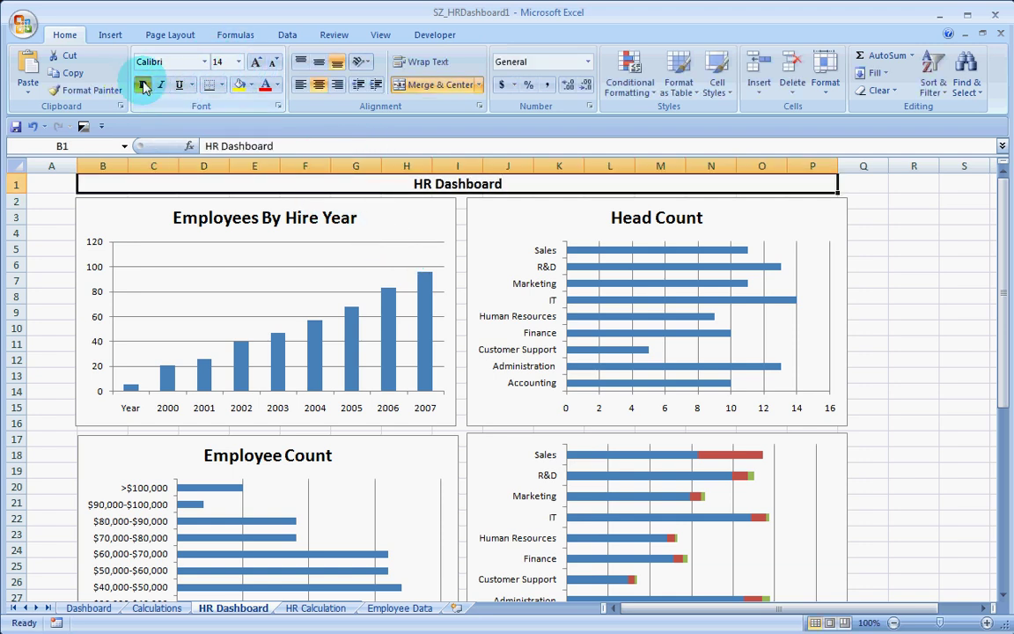
# Step: On the Dashboard sheet, select different employees in the list box to examine how the employee details table responds
pyautogui.scroll(-8, 727, 268)
pyautogui.scroll(-1, 727, 279)
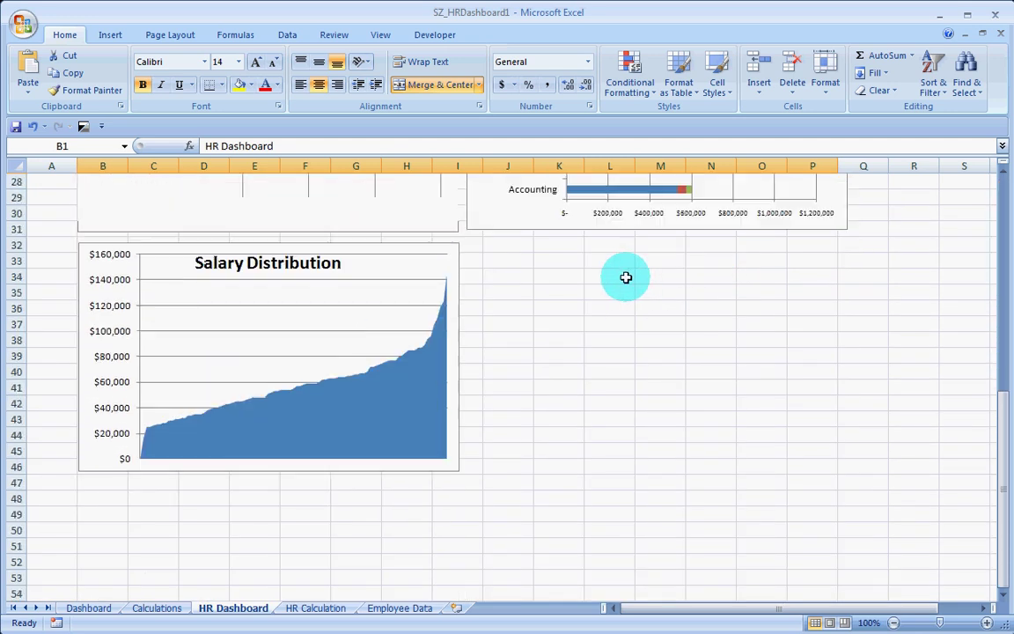
pyautogui.click(88, 607)
pyautogui.click(599, 402)
pyautogui.click(592, 499)
pyautogui.moveTo(599, 419); pyautogui.dragTo(599, 373)
pyautogui.click(585, 314)
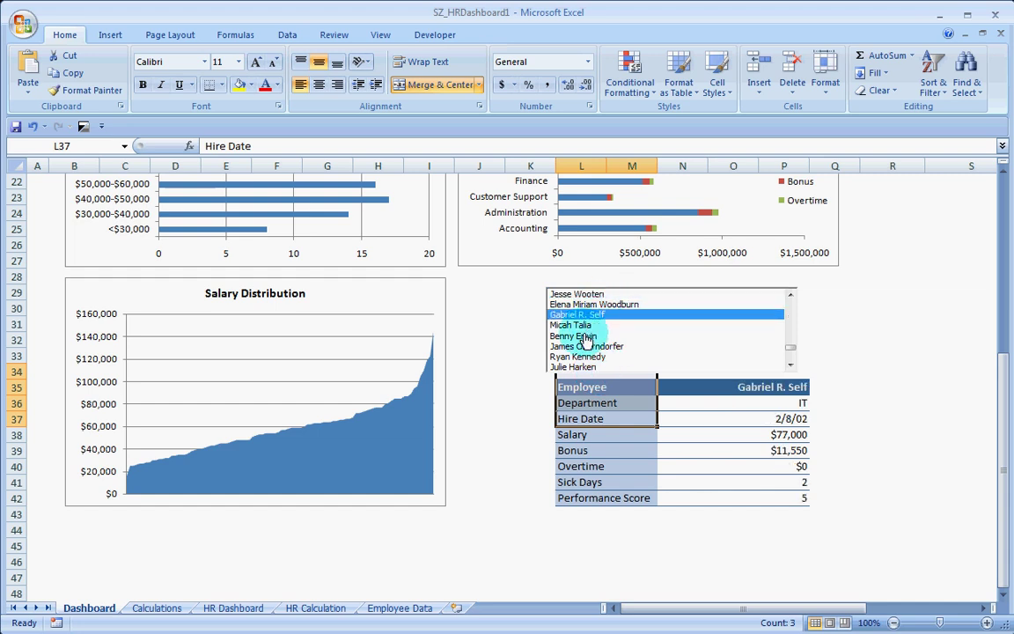
pyautogui.click(586, 356)
pyautogui.click(585, 304)
pyautogui.click(588, 357)
pyautogui.click(590, 294)
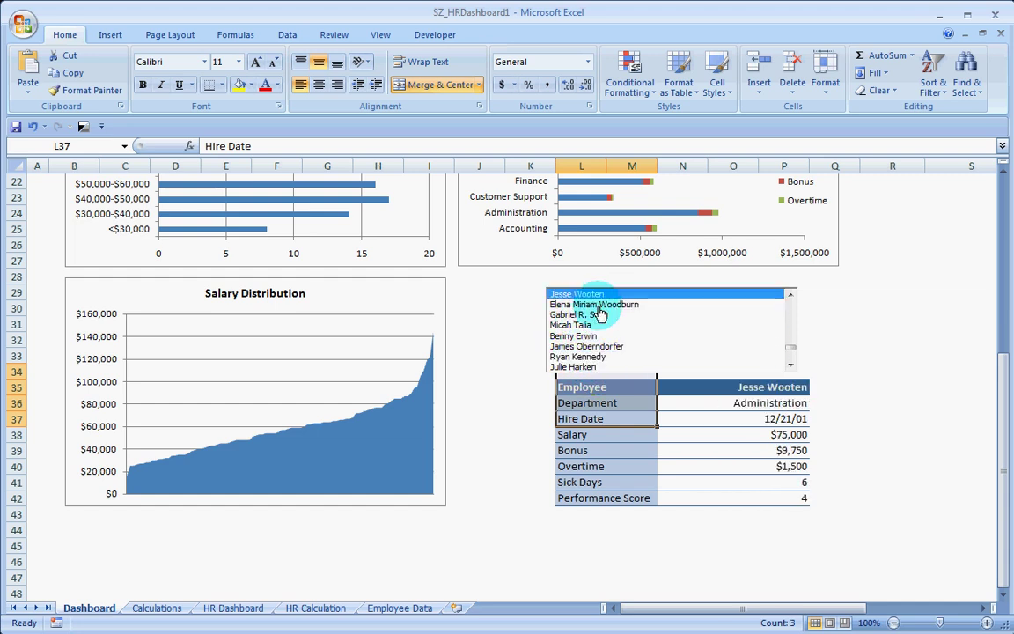
# Step: Examine the formulas behind the employee name, sick days and performance score in the details table, choosing another employee in the list
pyautogui.click(727, 388)
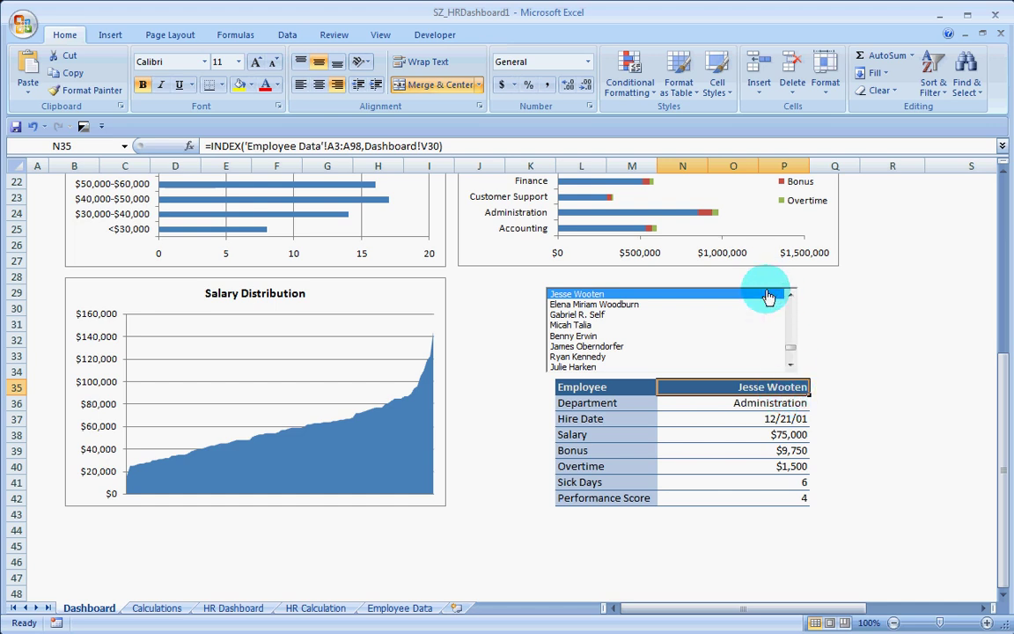
pyautogui.click(587, 316)
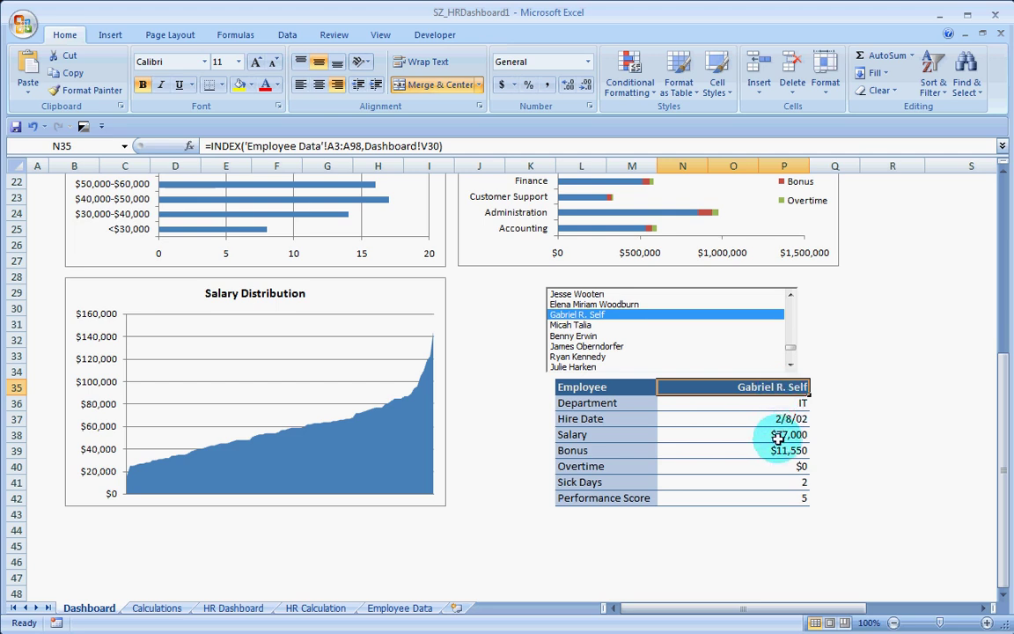
pyautogui.click(757, 484)
pyautogui.click(757, 497)
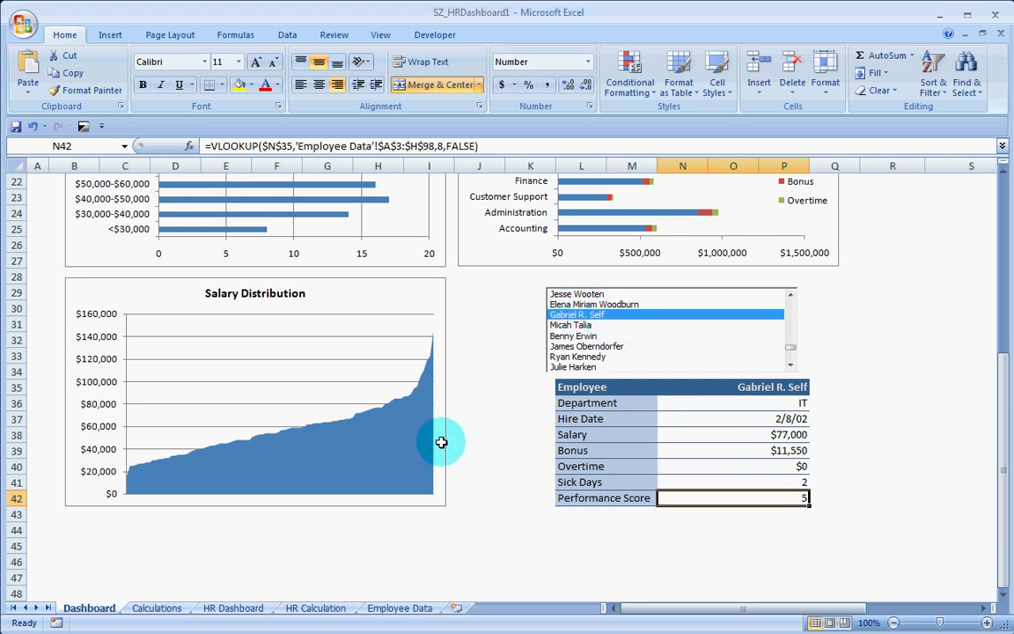
# Step: Review the source data on the Employee Data and Calculations sheets, revisit Dashboard, and open the HR Calculation sheet
pyautogui.click(339, 607)
pyautogui.click(415, 606)
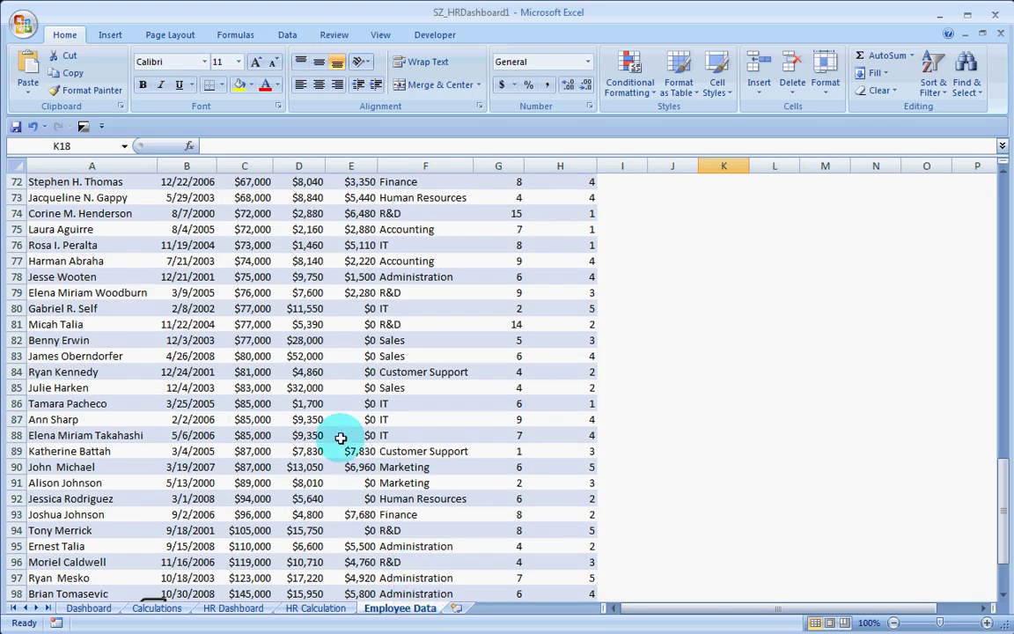
pyautogui.scroll(2, 147, 299)
pyautogui.click(158, 609)
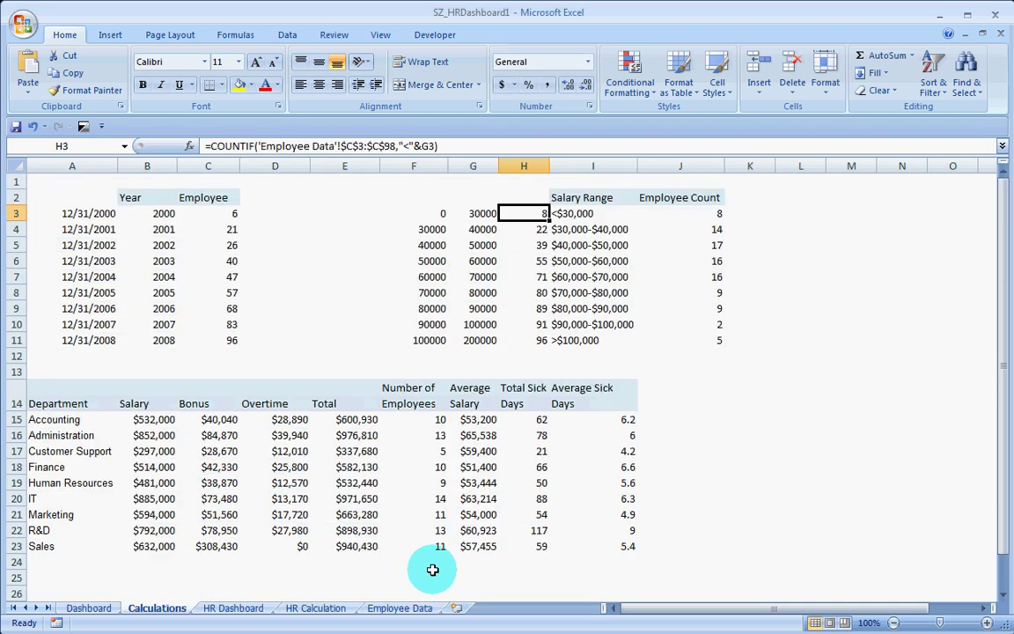
pyautogui.click(100, 609)
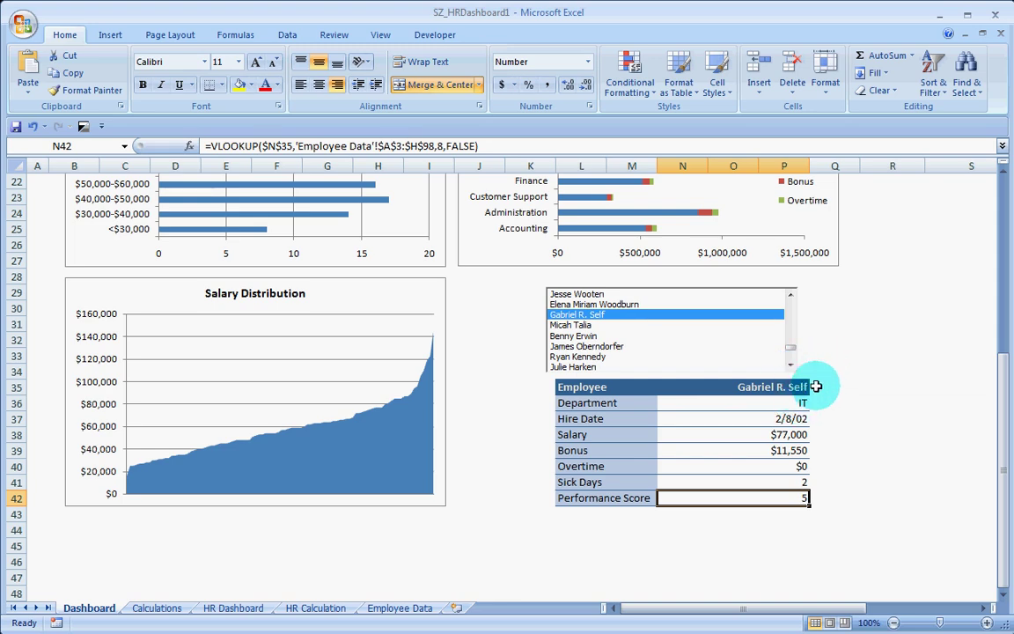
pyautogui.click(341, 612)
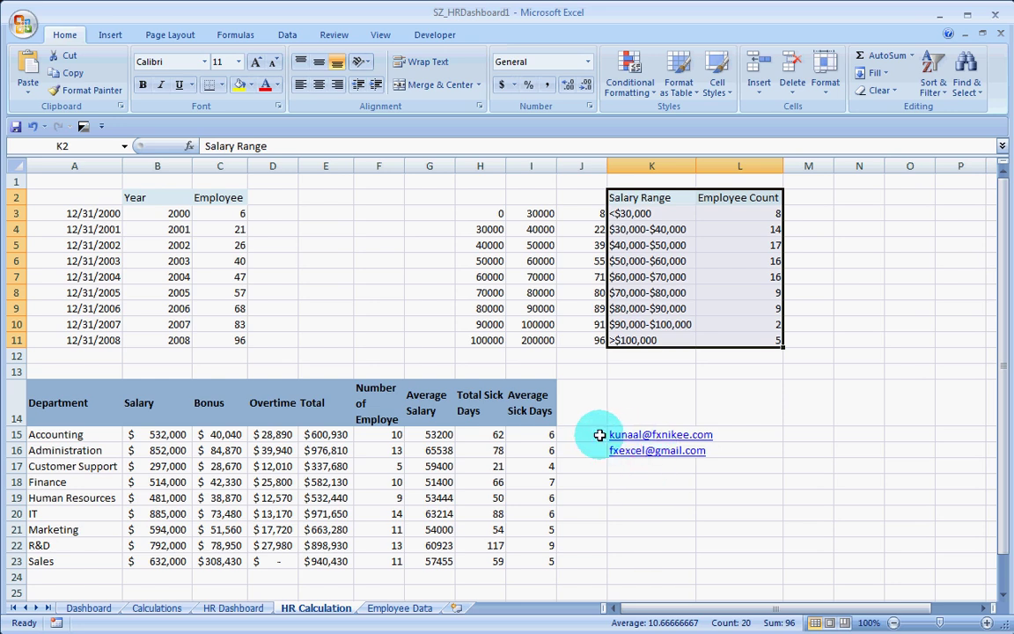